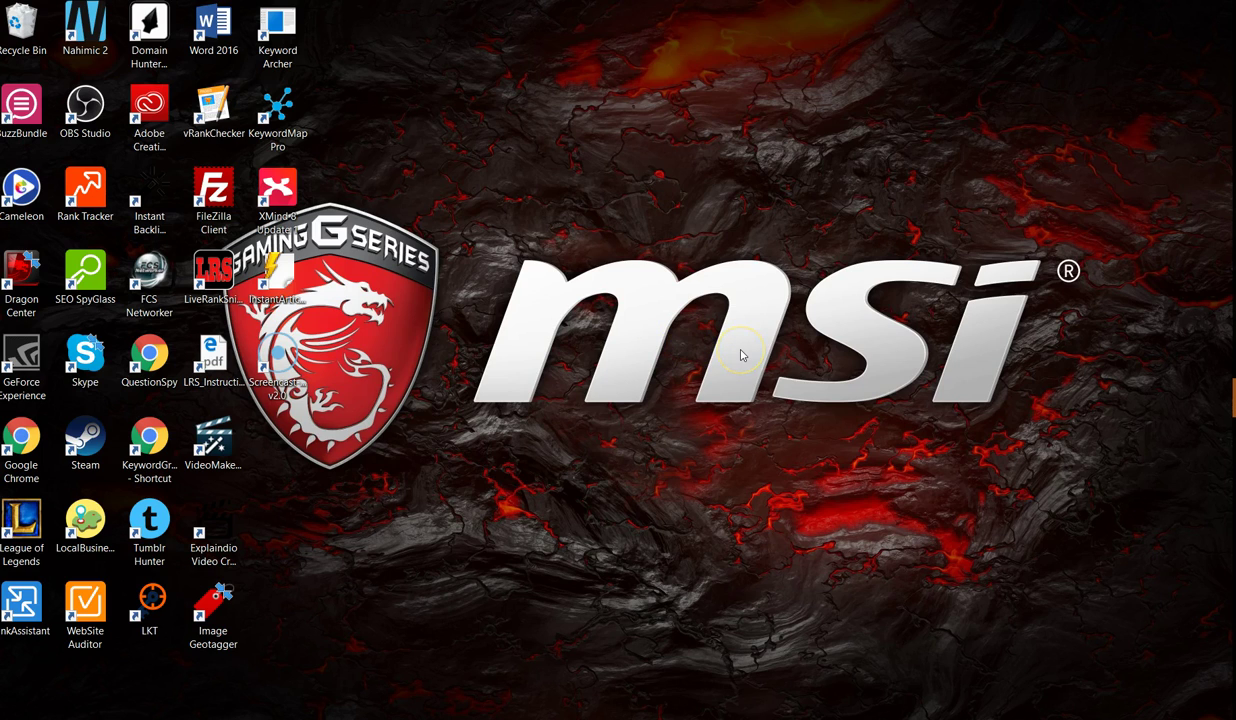
- Examine the Google results for "tree service wichita ks", noting the bolded terms in the organic listings' descriptions
mouse_move(1232, 320)
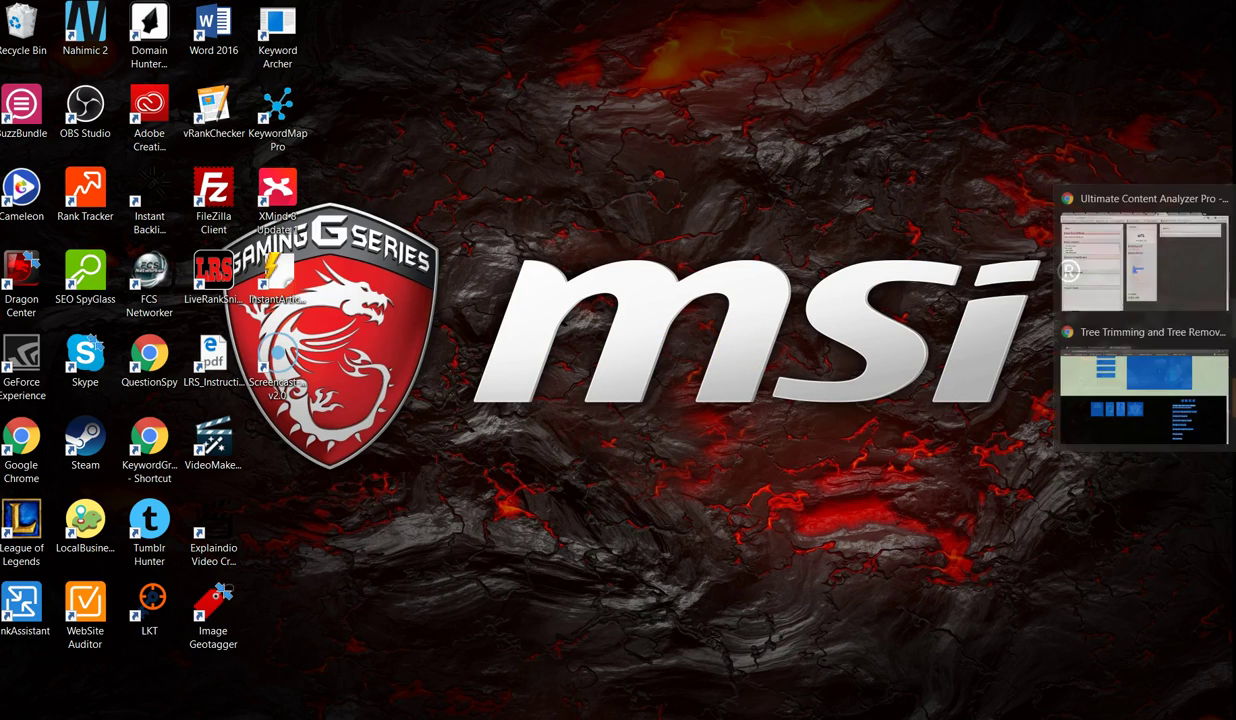
left_click(1179, 270)
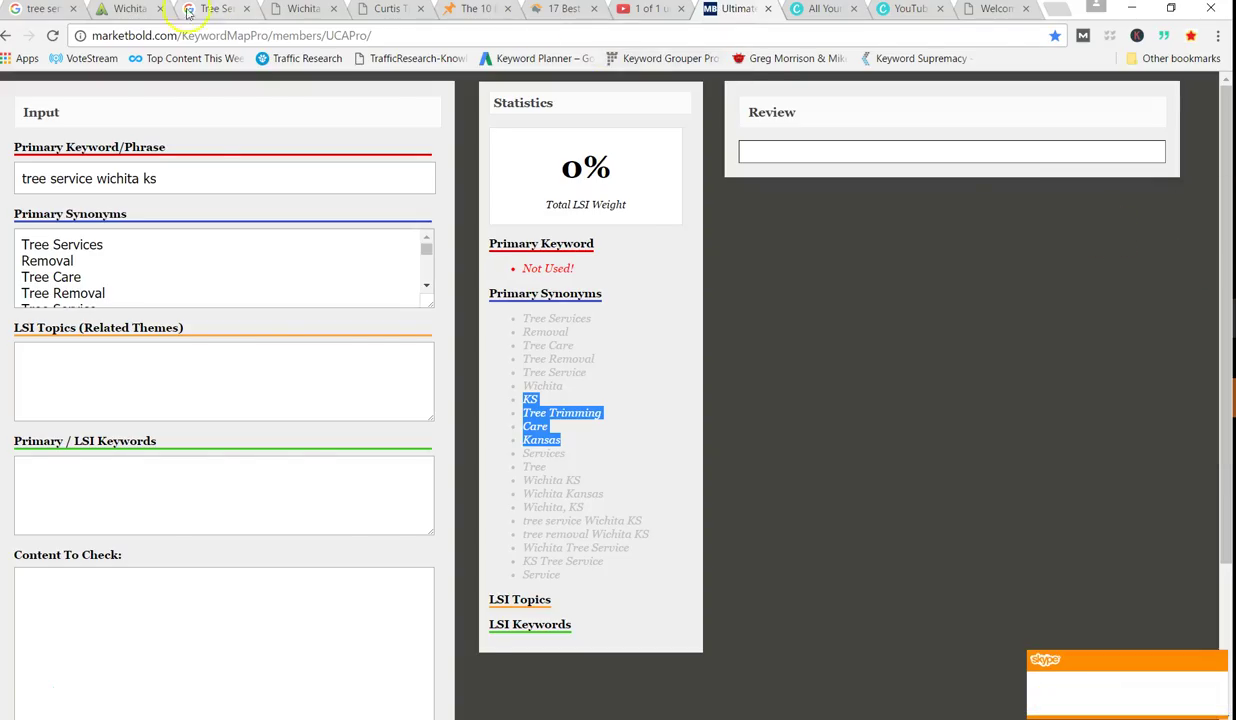
left_click(33, 9)
scroll(500, 215, "down", 10)
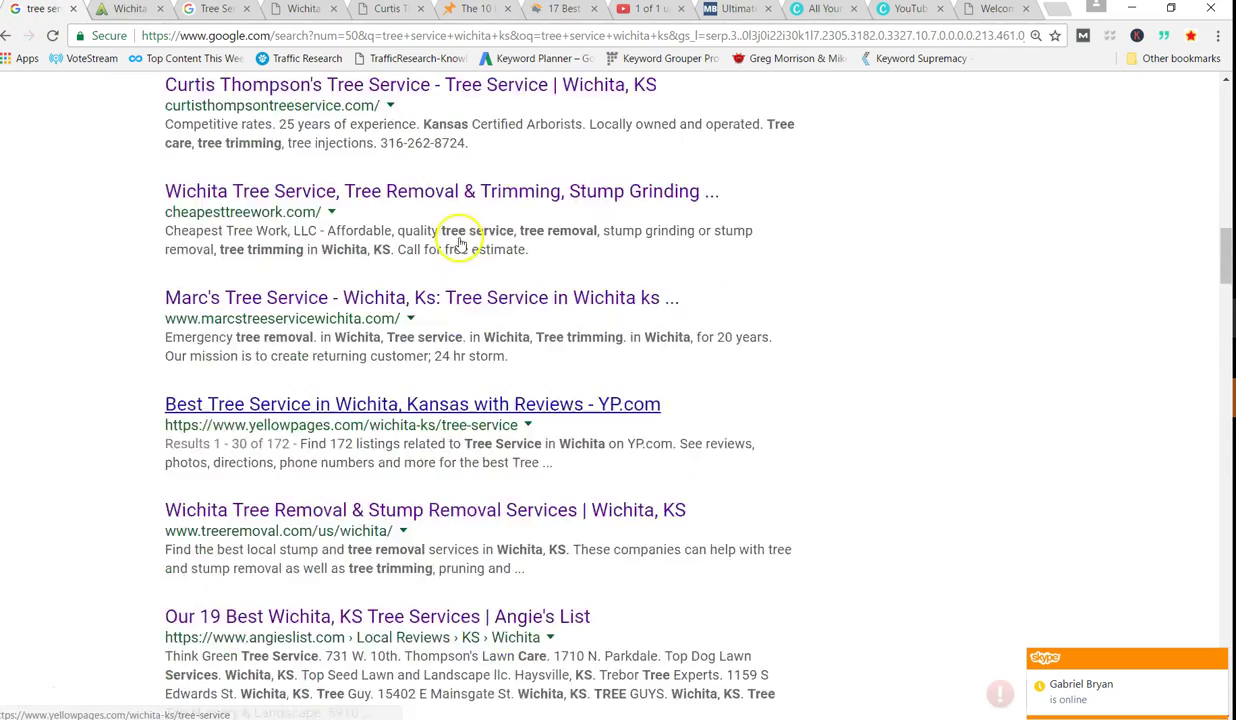
scroll(517, 224, "up", 10)
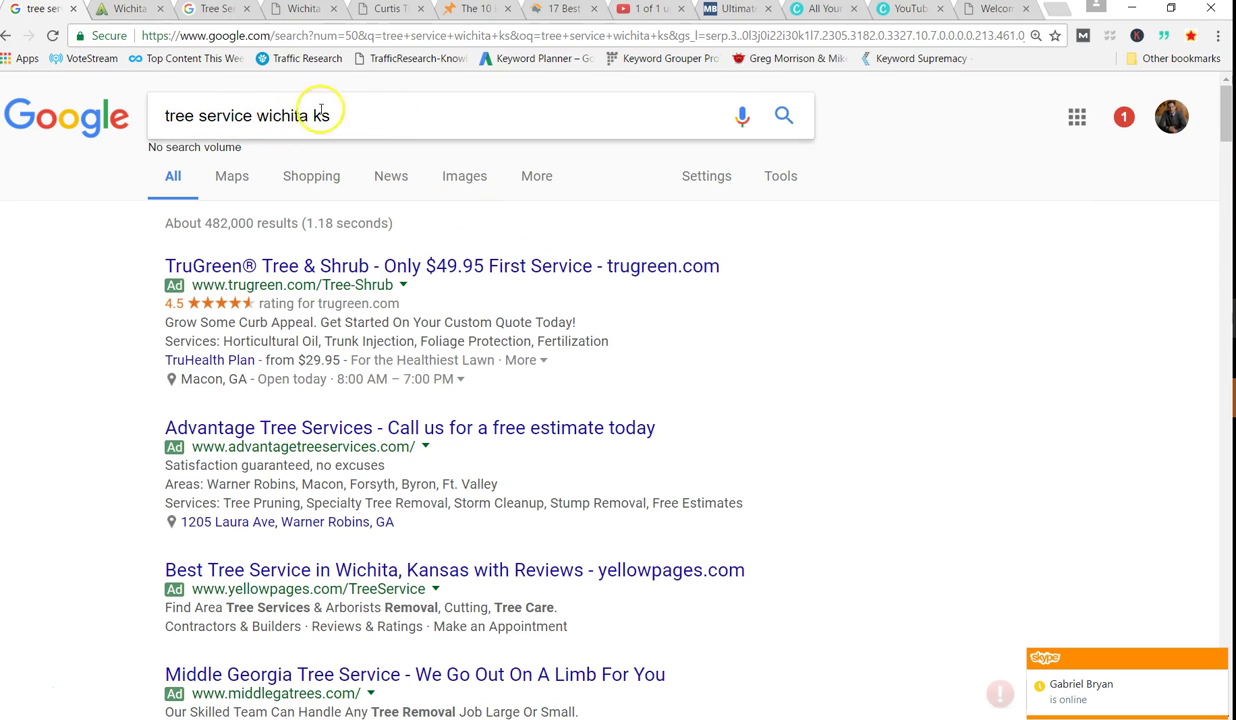
scroll(425, 259, "down", 10)
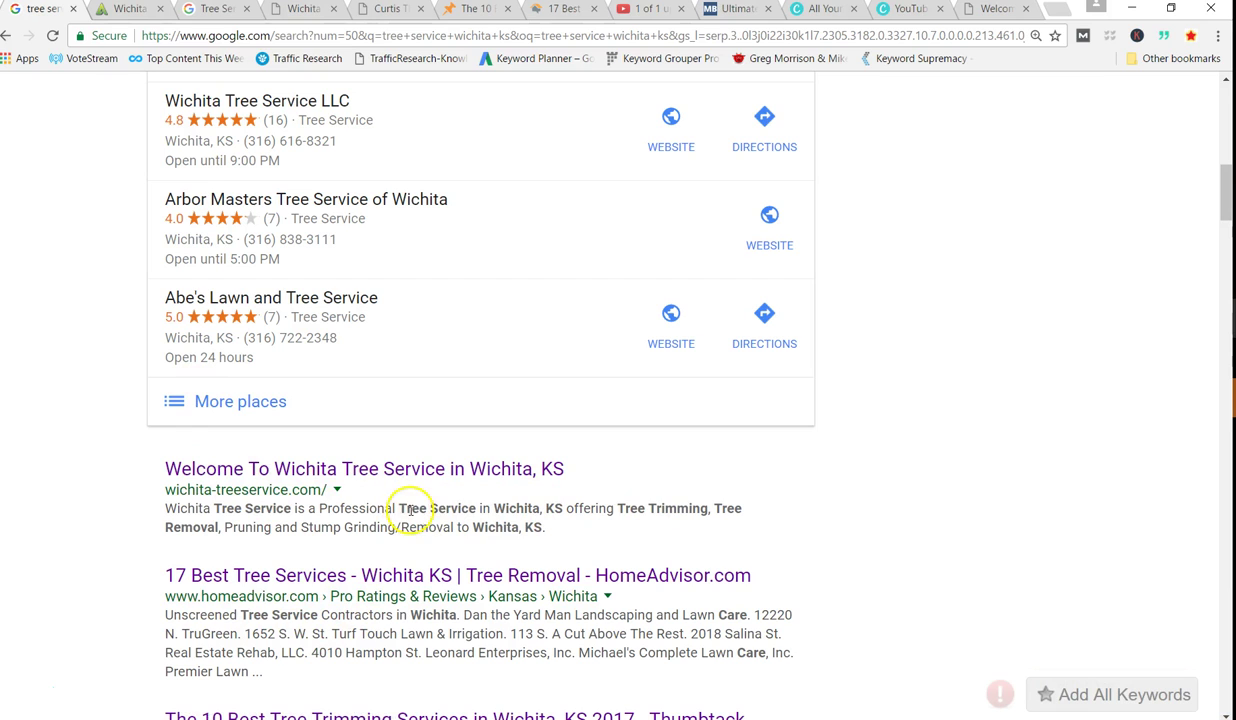
left_click_drag(400, 508, 539, 510)
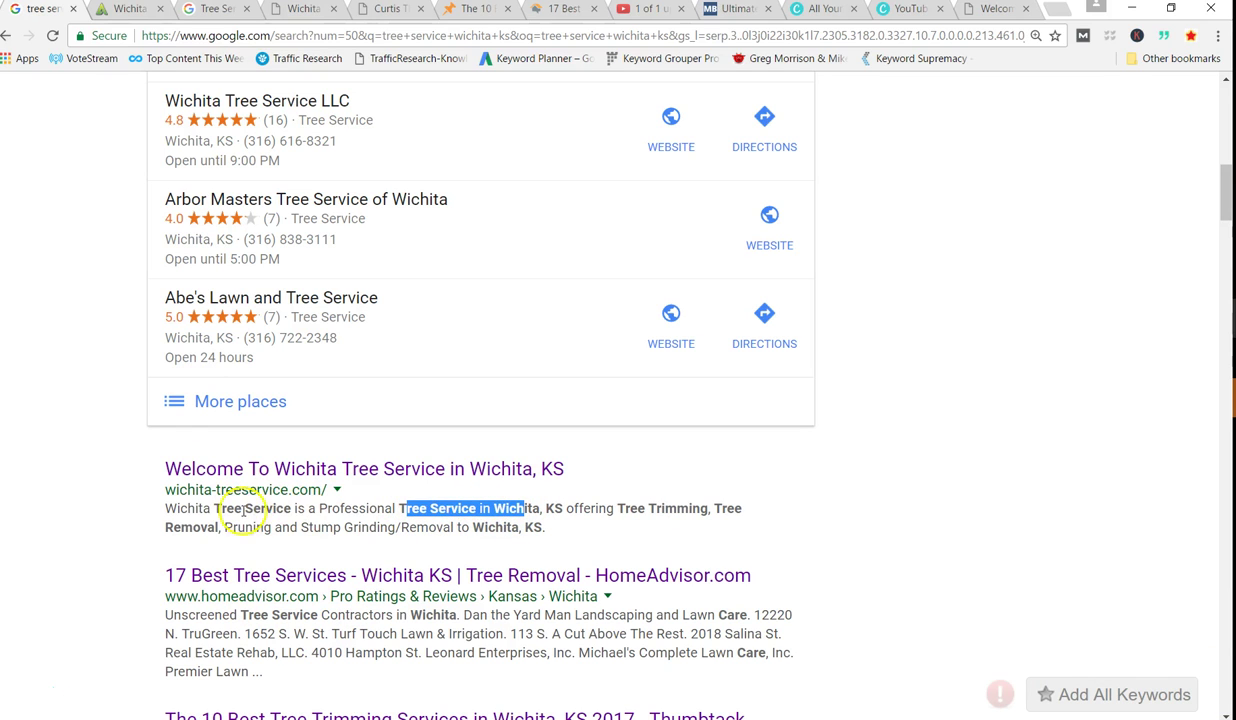
left_click_drag(215, 510, 322, 510)
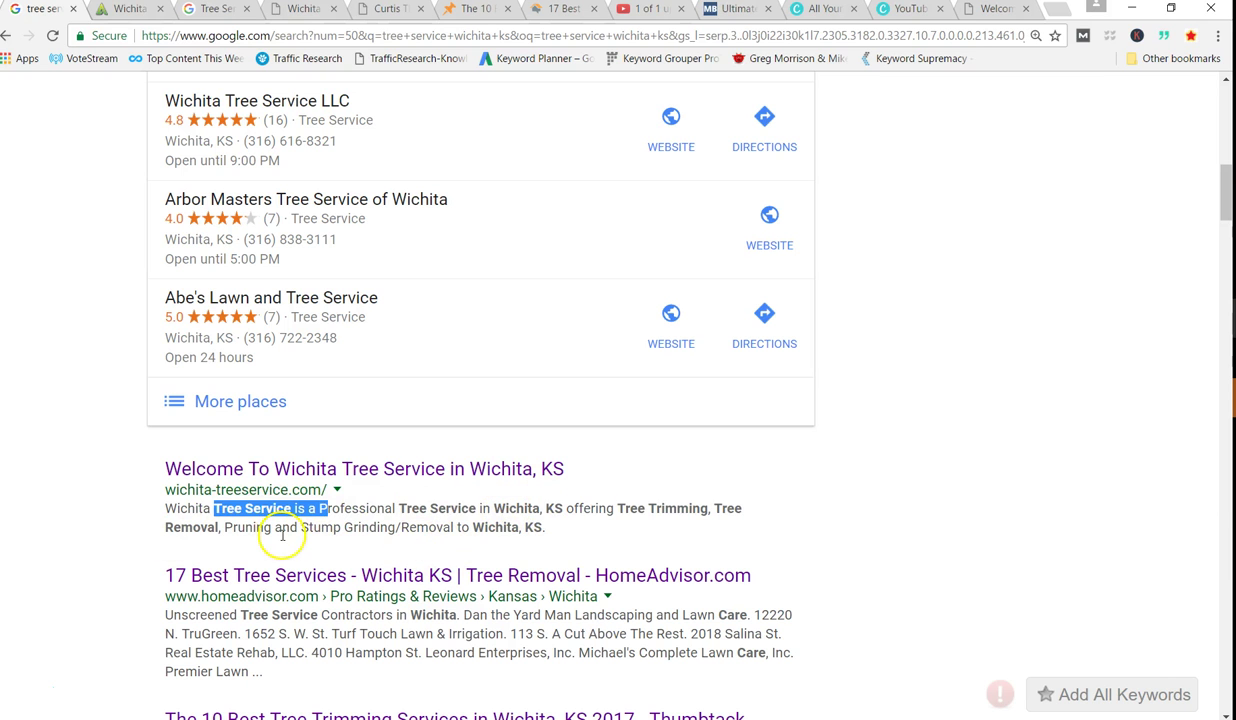
scroll(282, 536, "down", 3)
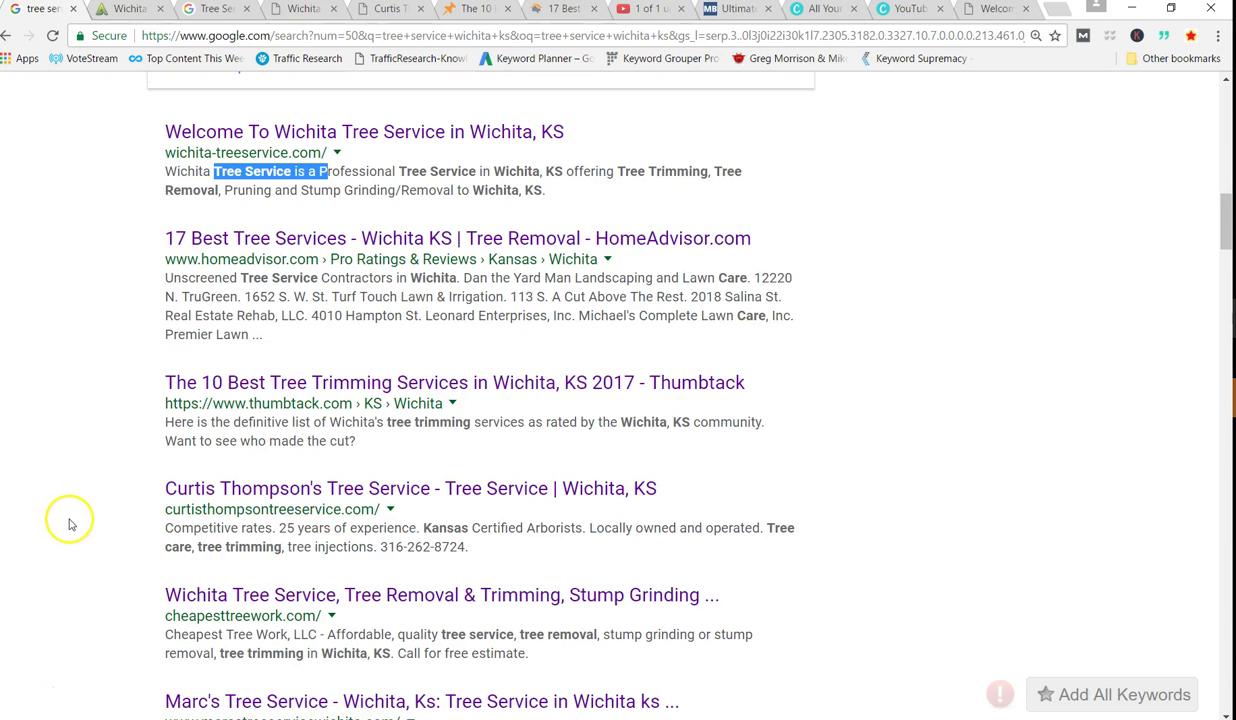
scroll(100, 497, "up", 1)
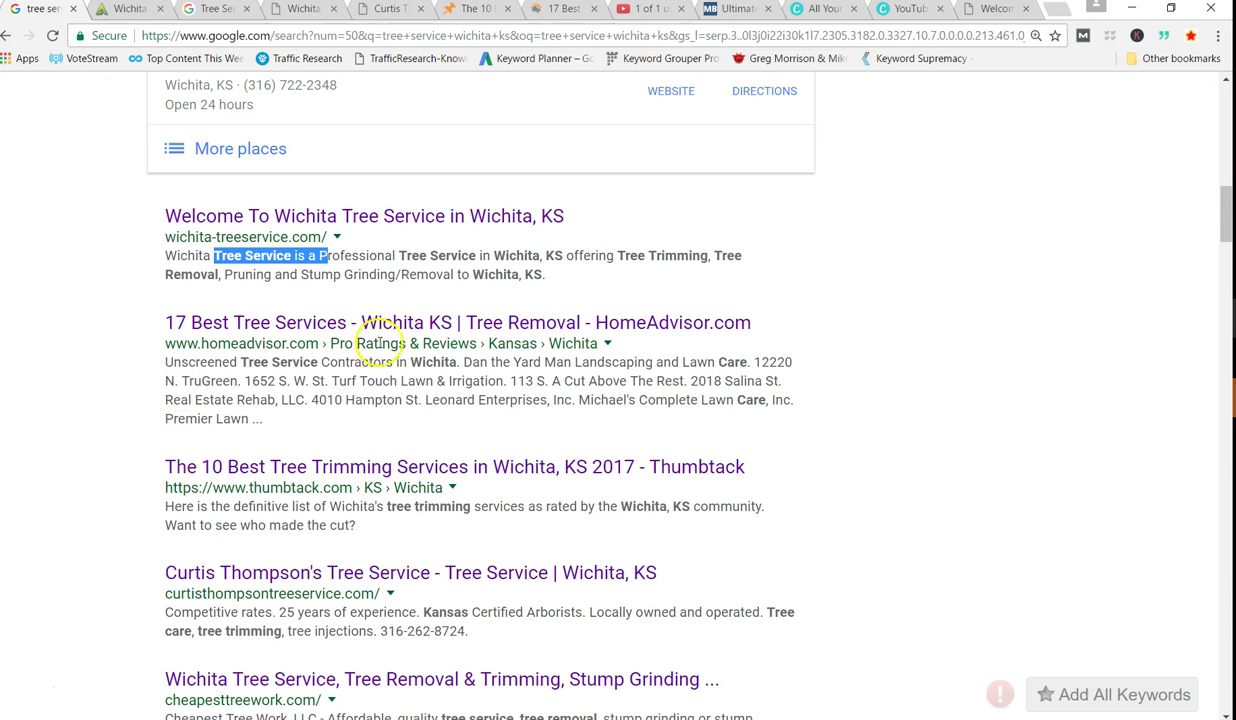
- Review the primary keyword and primary synonyms in Ultimate Content Analyzer Pro, along with the matching synonym list in Excel
left_click(738, 9)
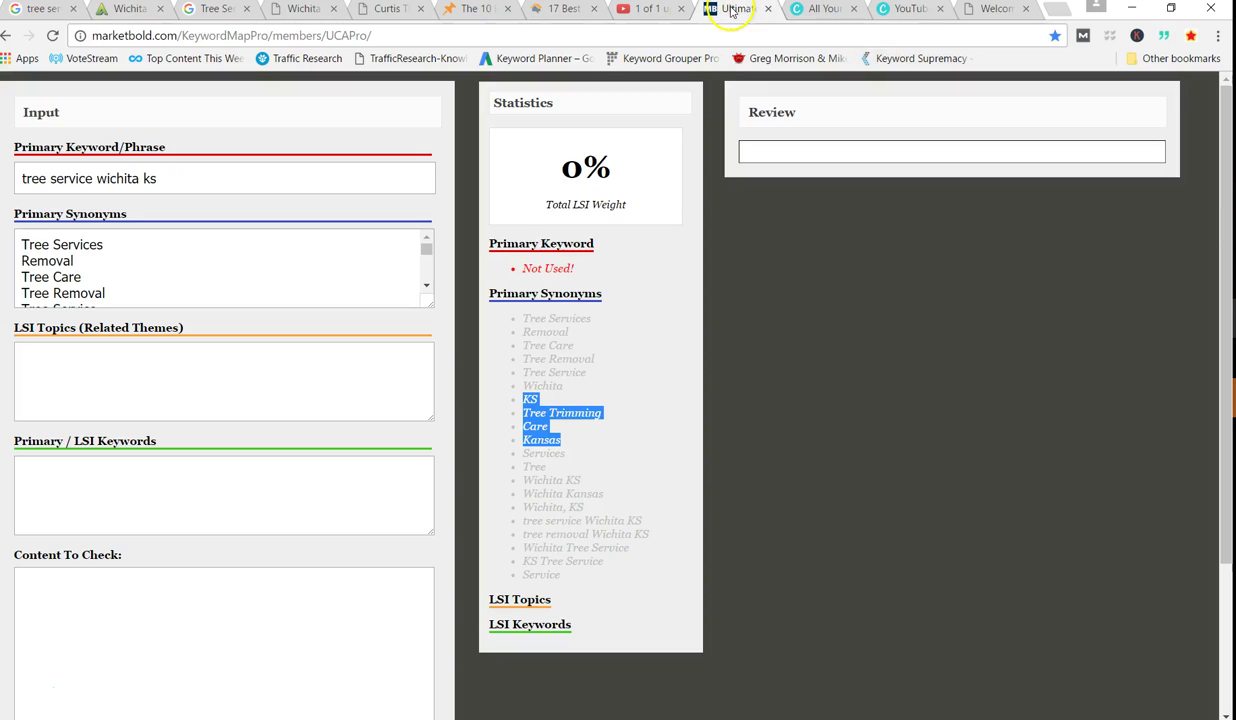
left_click(223, 180)
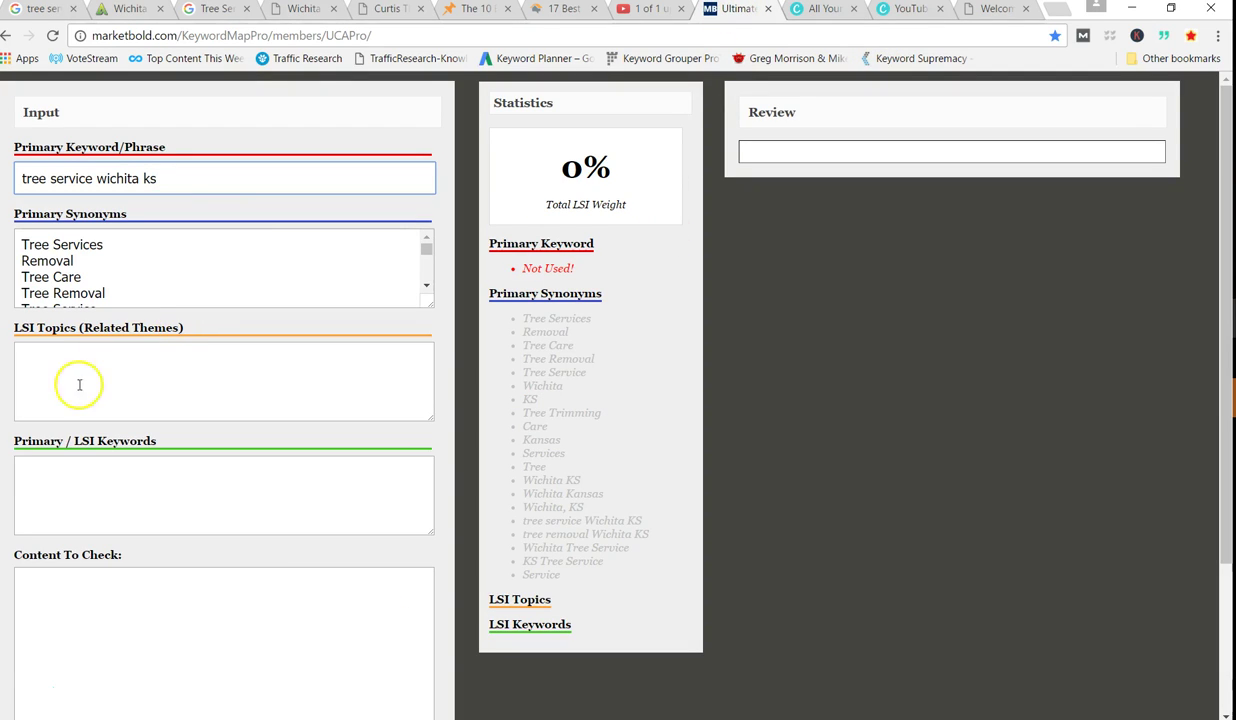
left_click(144, 265)
scroll(144, 265, "down", 5)
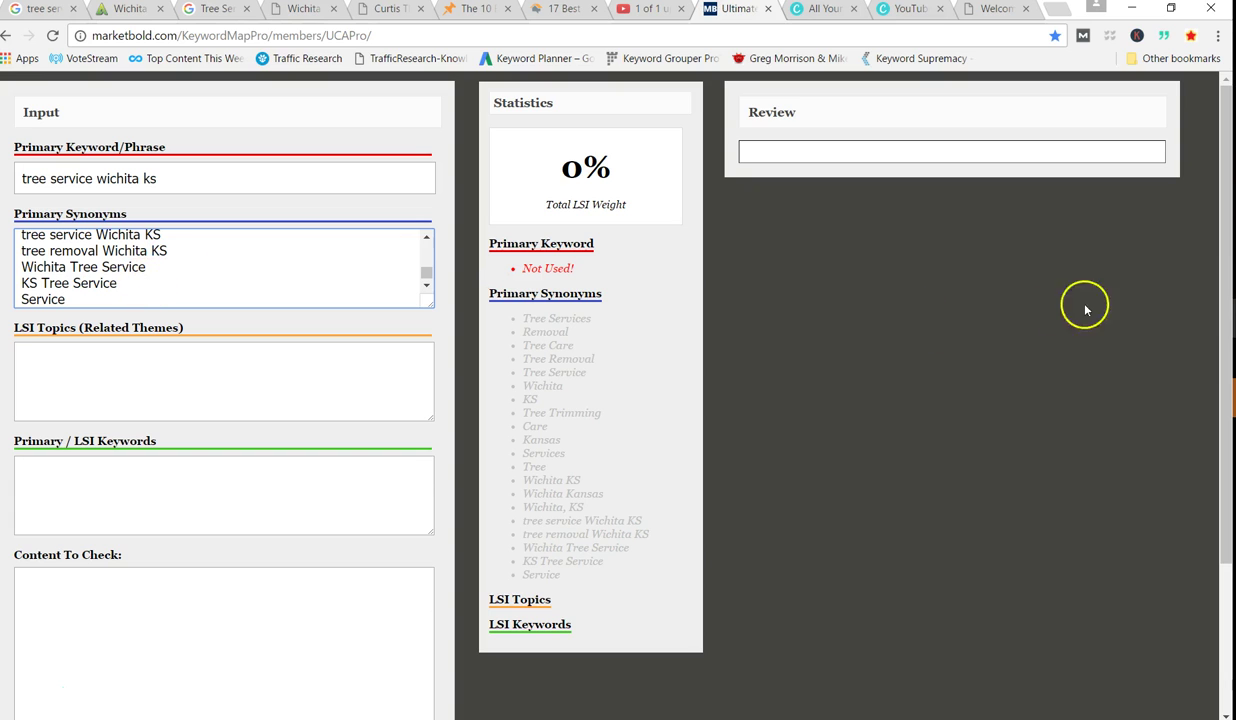
key("alt+Tab")
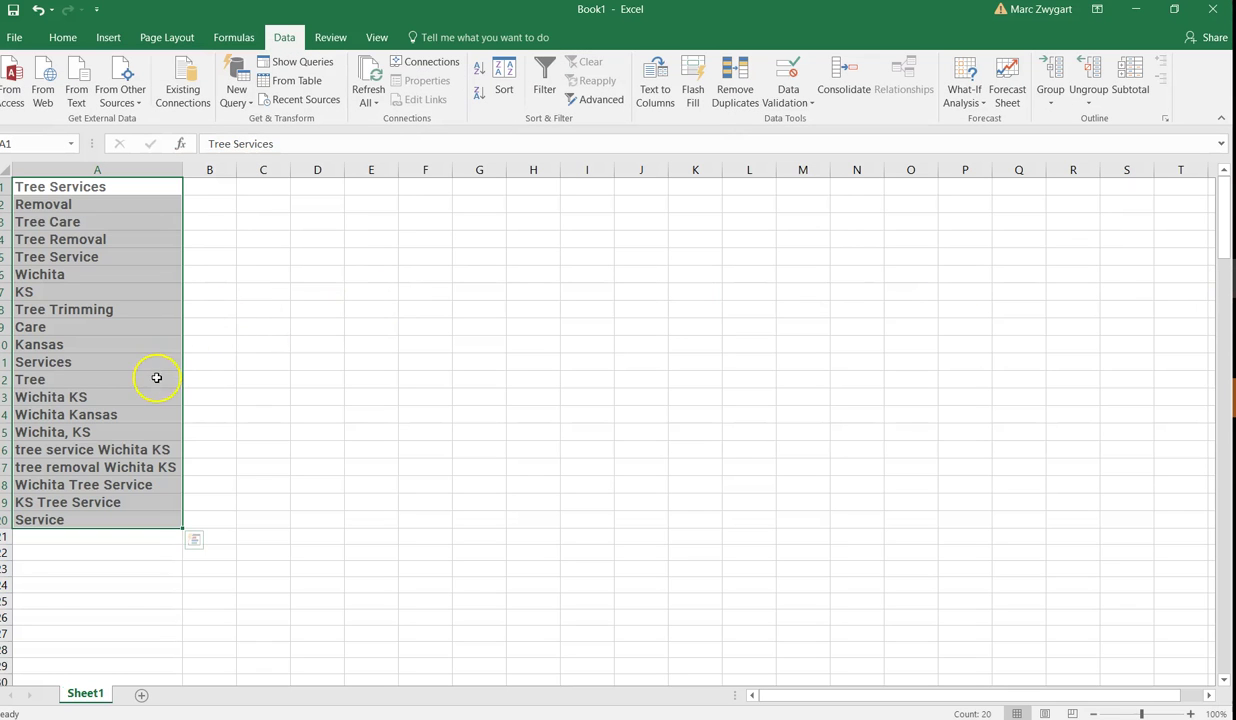
left_click(1136, 9)
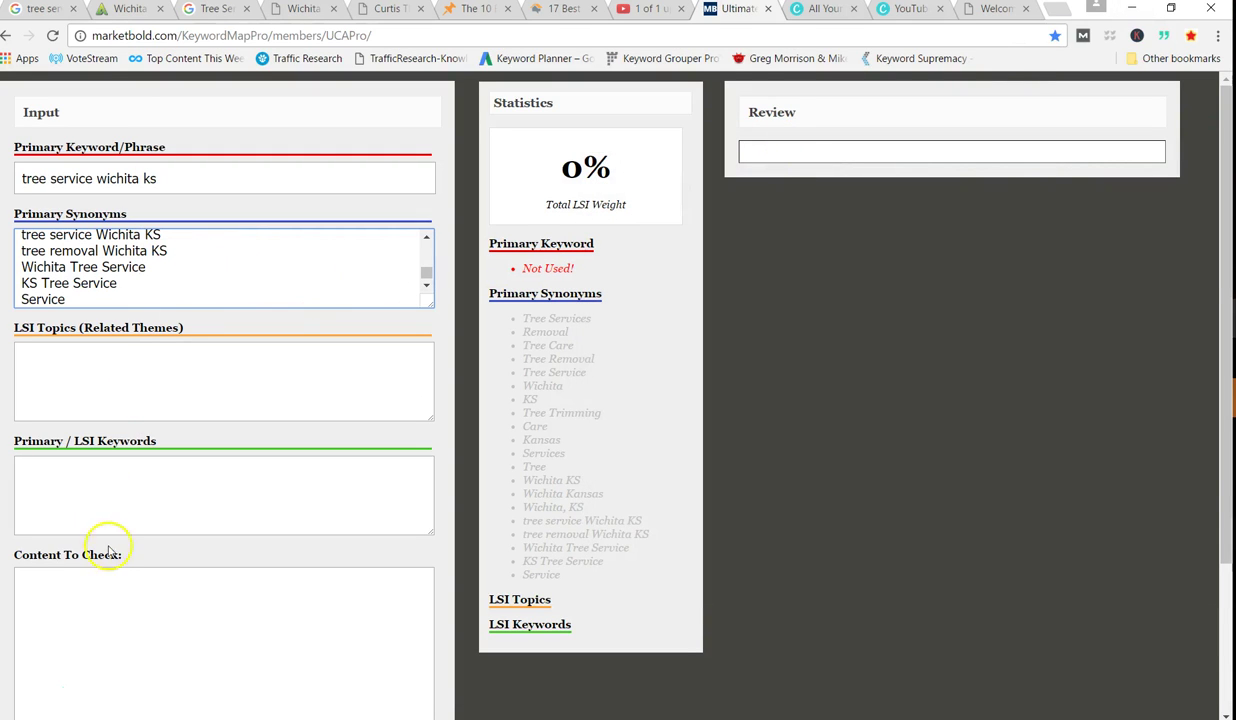
- Copy the selected page text from the HomeAdvisor page on tree services in Wichita, KS
left_click(95, 575)
left_click(555, 9)
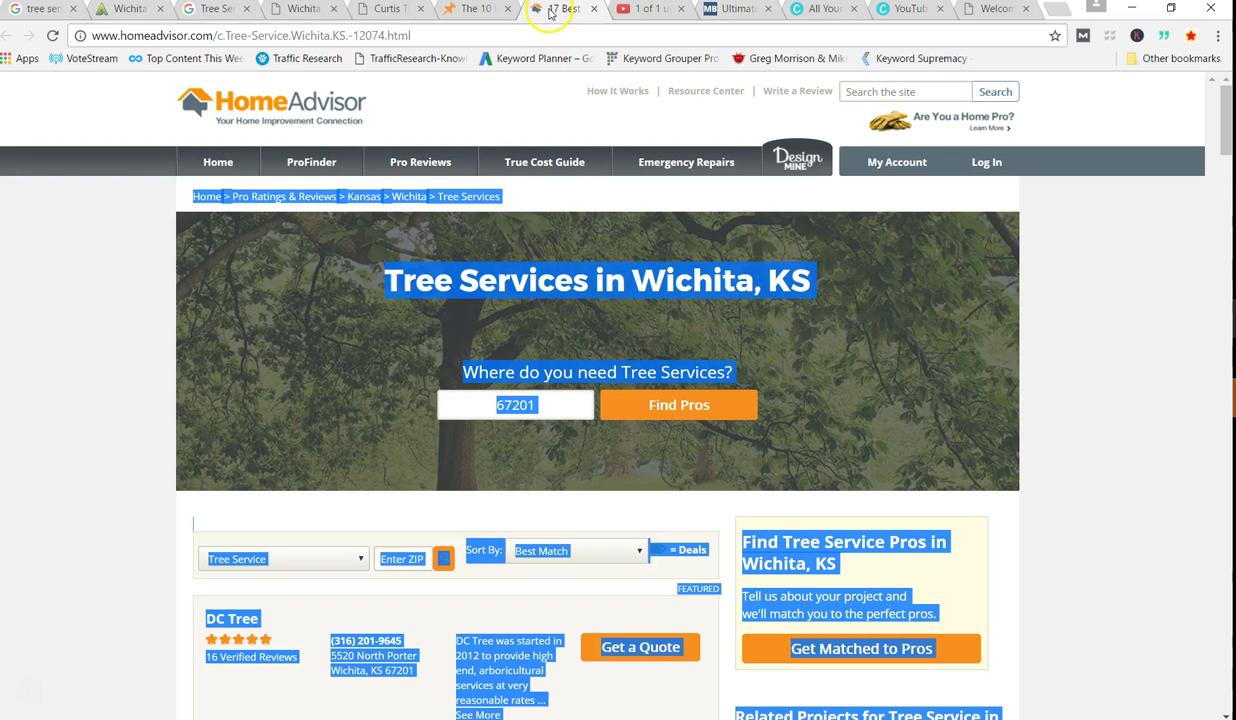
right_click(412, 274)
left_click(440, 293)
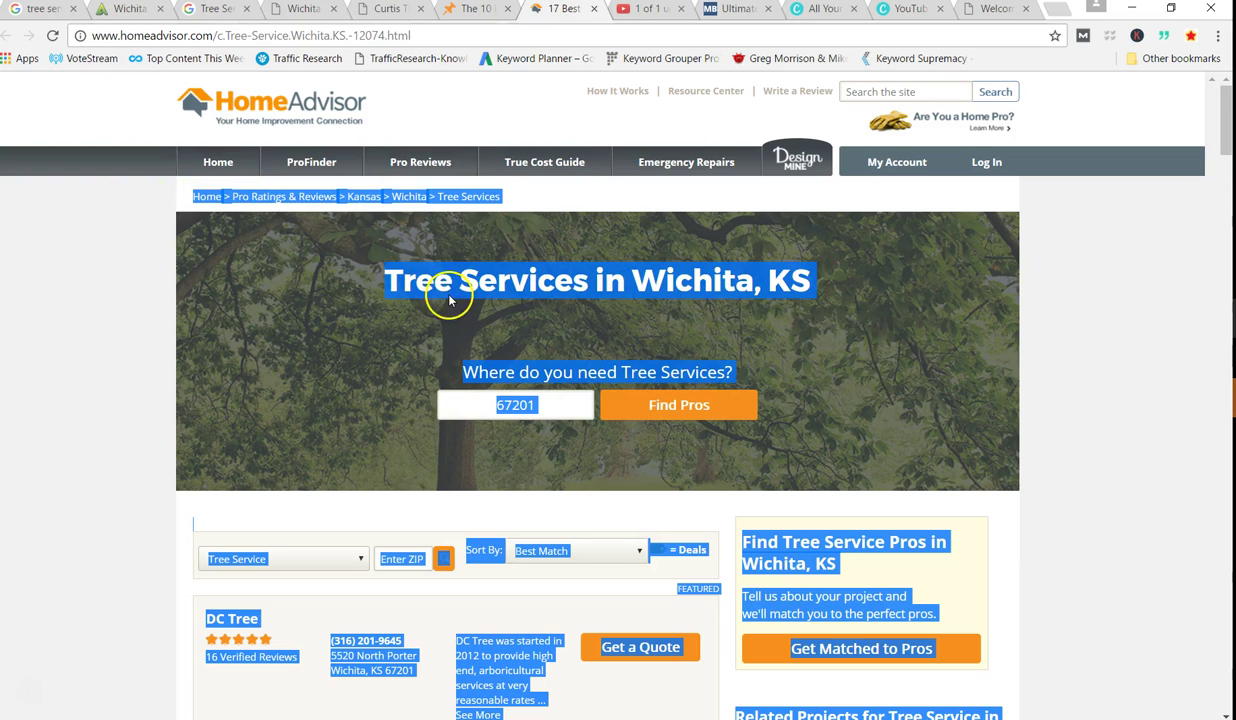
- Paste the HomeAdvisor text into the content analyzer as the content to check, analyze it and inspect the total LSI weight
left_click(724, 10)
right_click(88, 604)
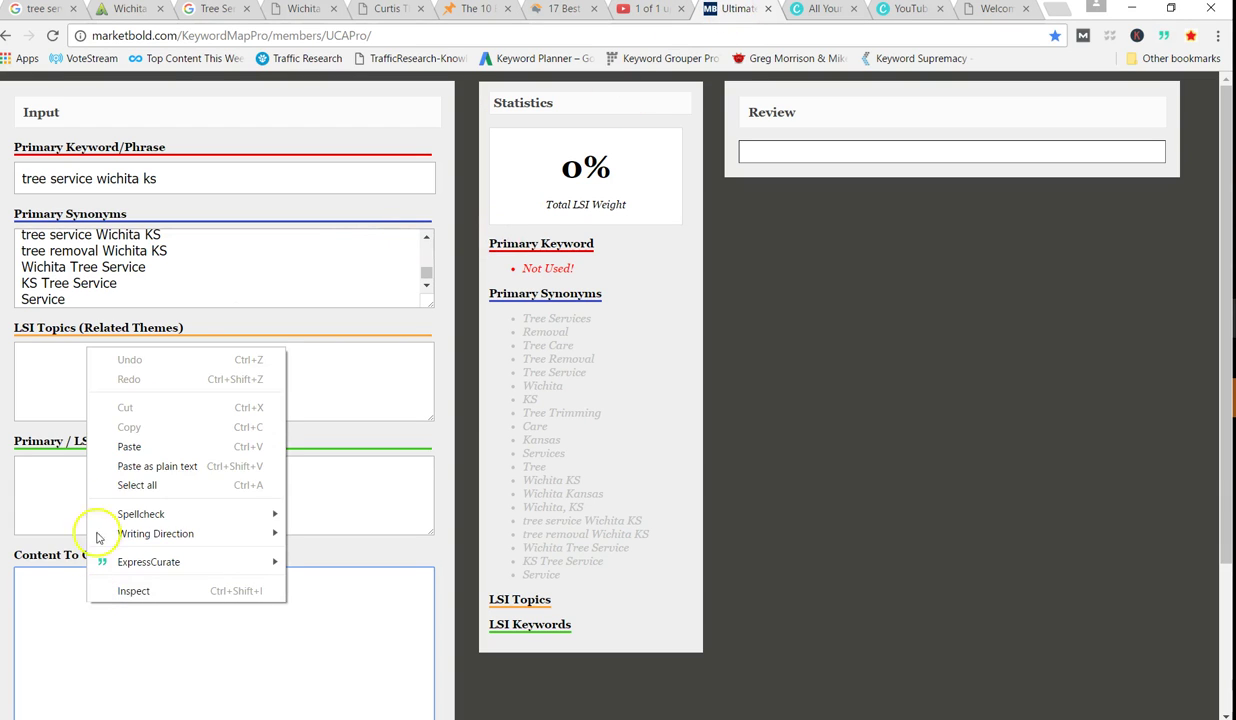
left_click(145, 440)
left_click(160, 672)
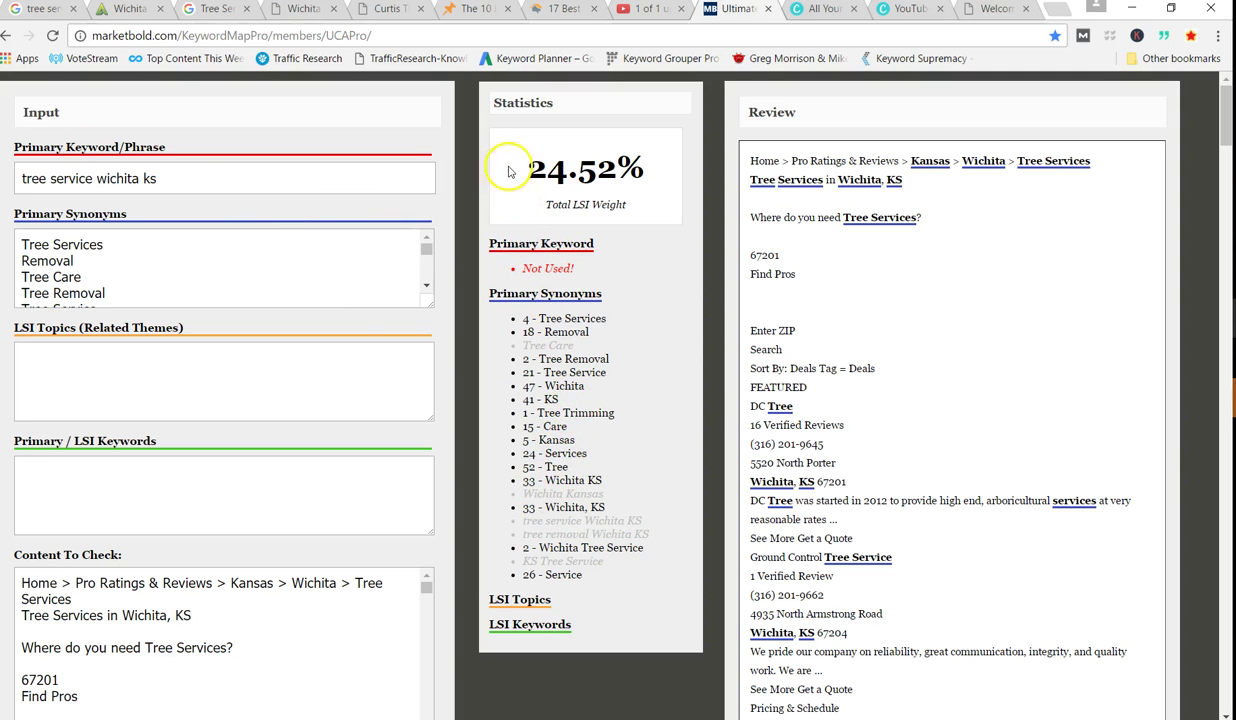
left_click_drag(510, 168, 664, 170)
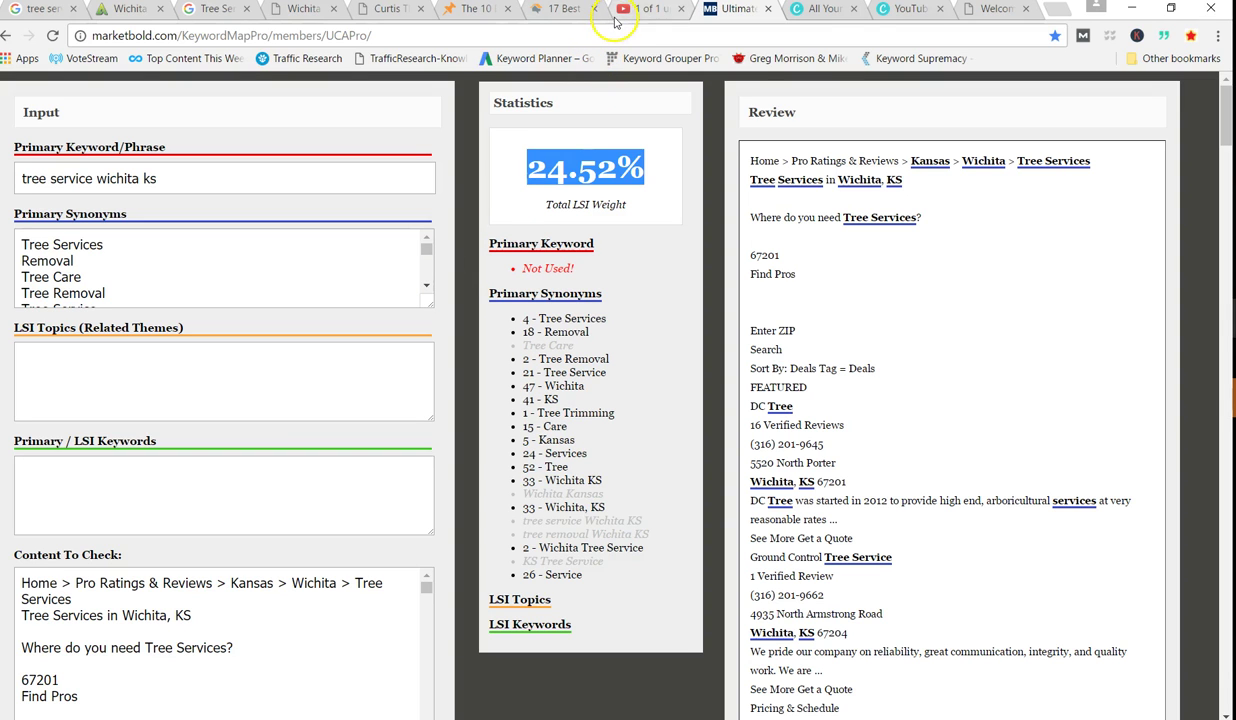
- Copy the selected page text from the Thumbtack page on tree trimming in Wichita
left_click(480, 12)
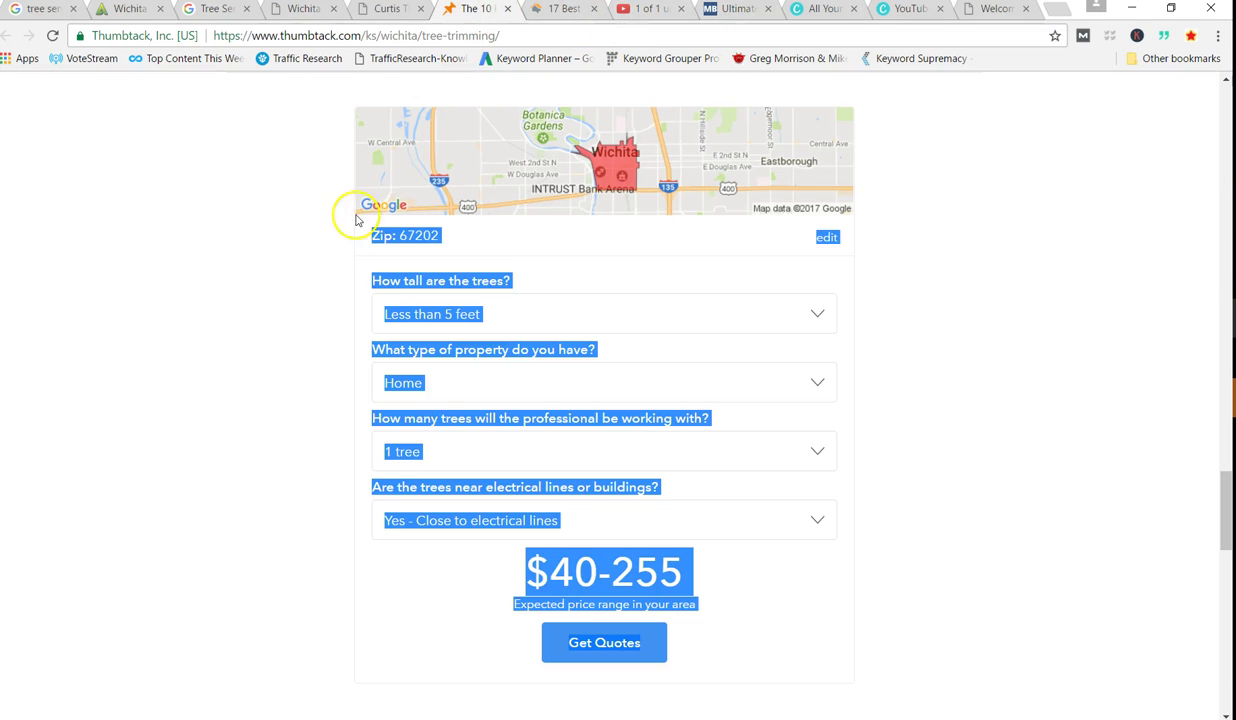
left_click(731, 12)
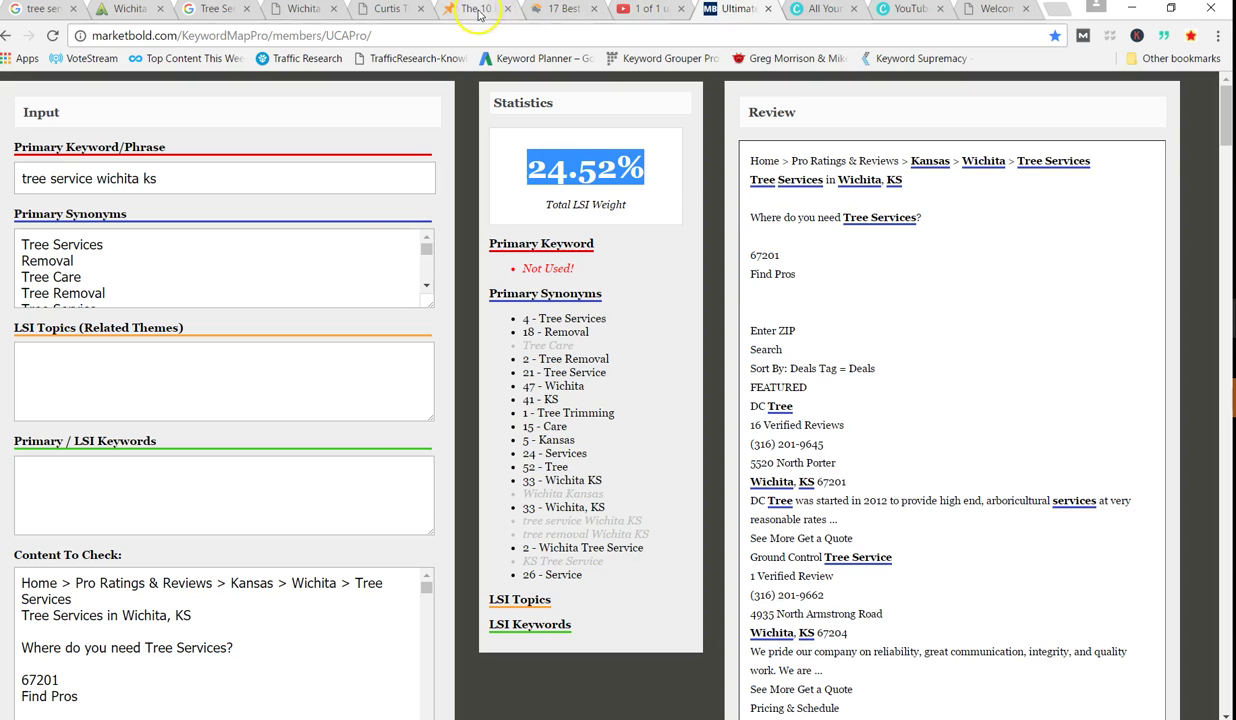
left_click(490, 14)
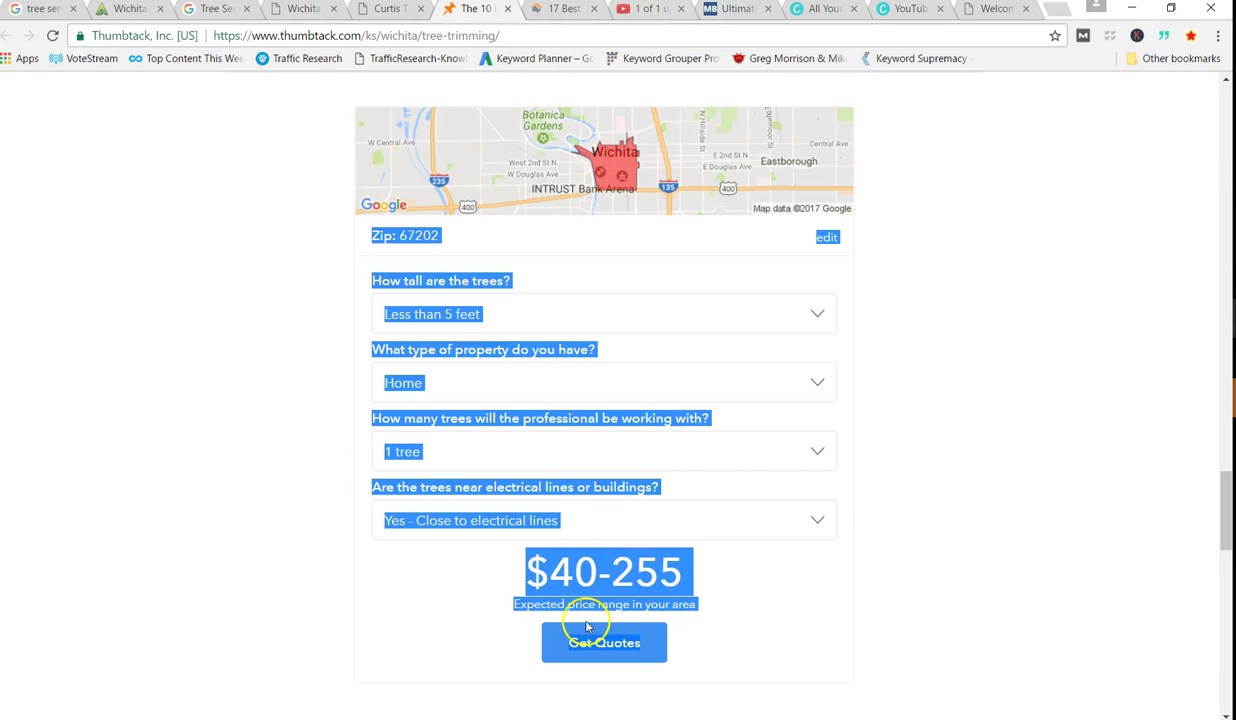
right_click(612, 574)
left_click(650, 588)
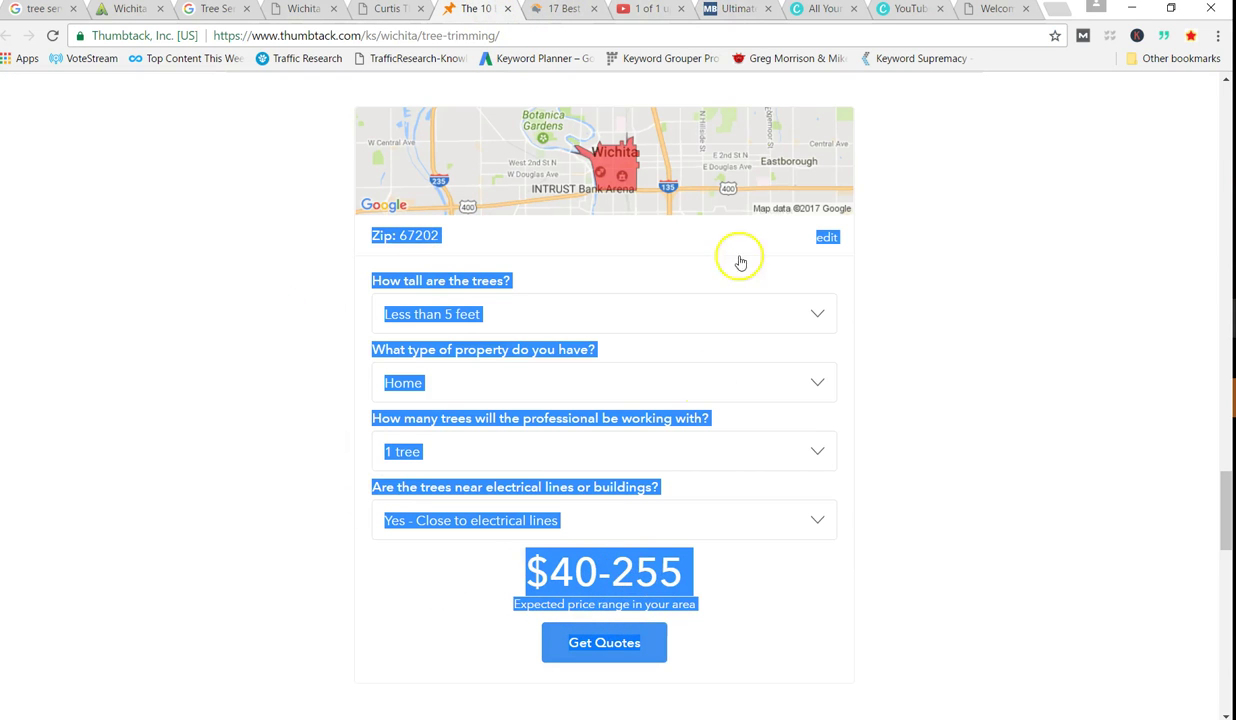
- Replace the content to check in the analyzer with the copied Thumbtack text and analyze it
left_click(728, 10)
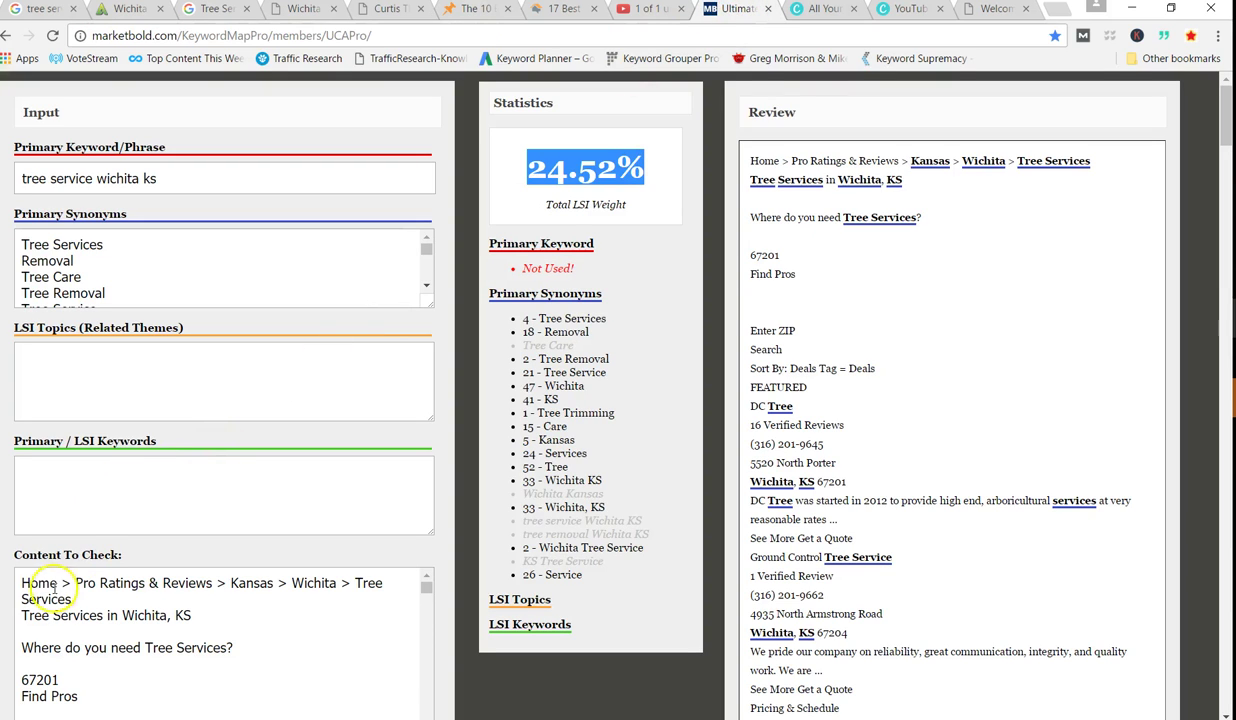
scroll(287, 441, "down", 3)
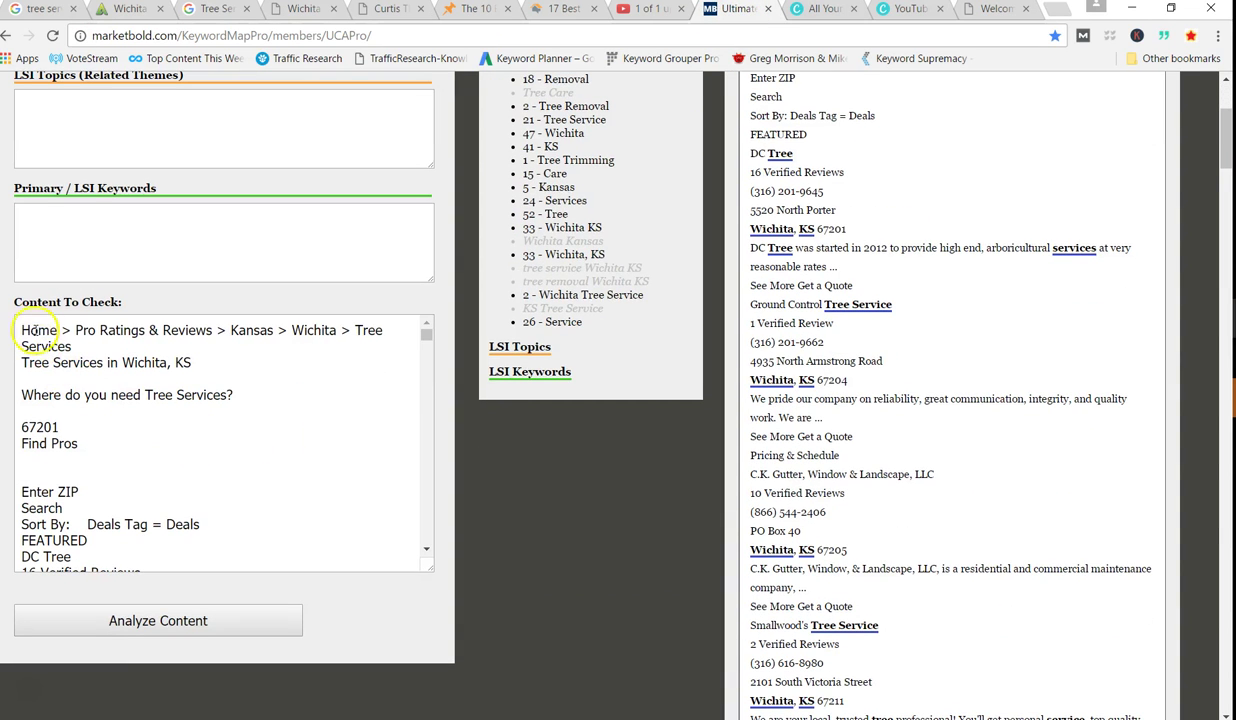
key("ctrl+a")
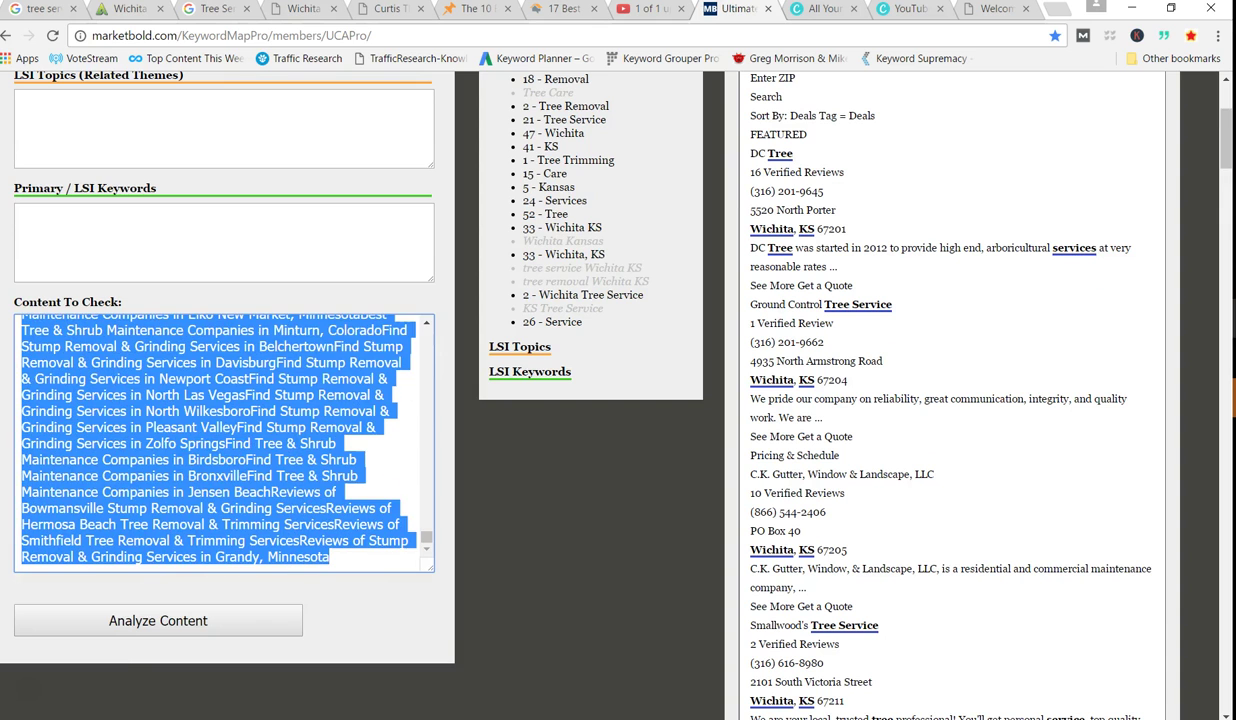
key("ctrl+v")
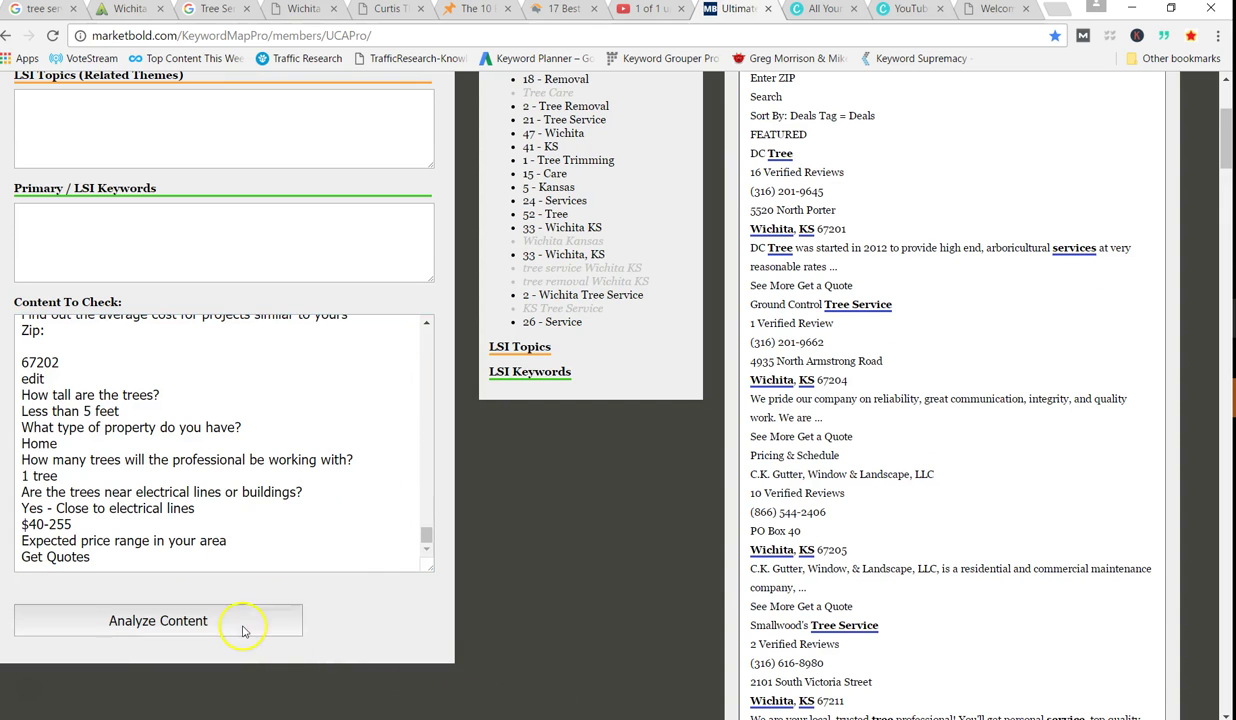
left_click(242, 626)
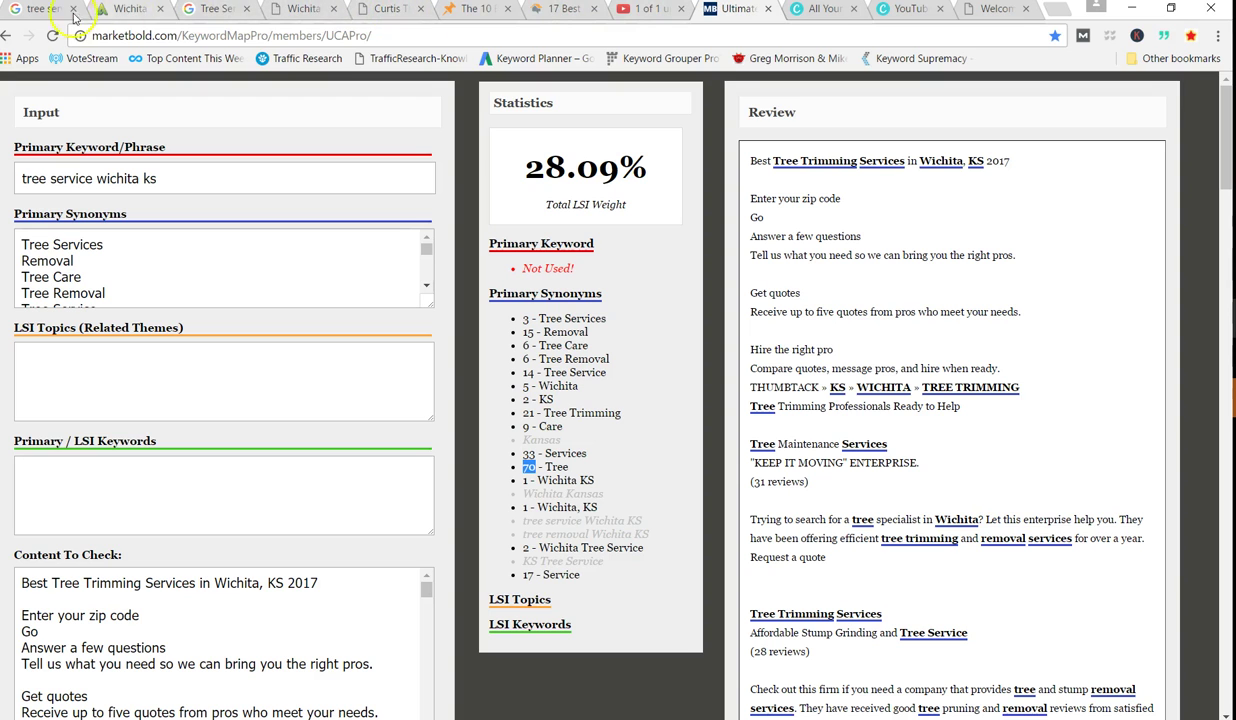
- Select and copy all the text of the Curtis Thompson's Tree Service home page
left_click(30, 12)
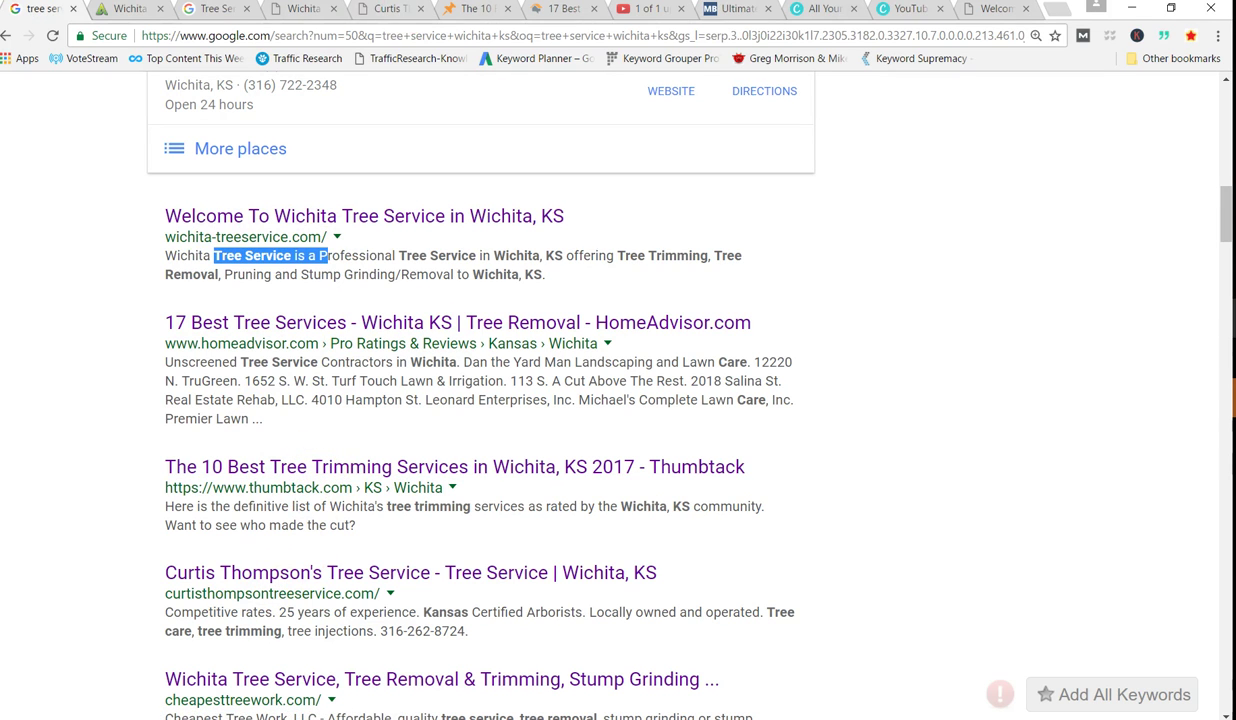
left_click(390, 12)
right_click(441, 157)
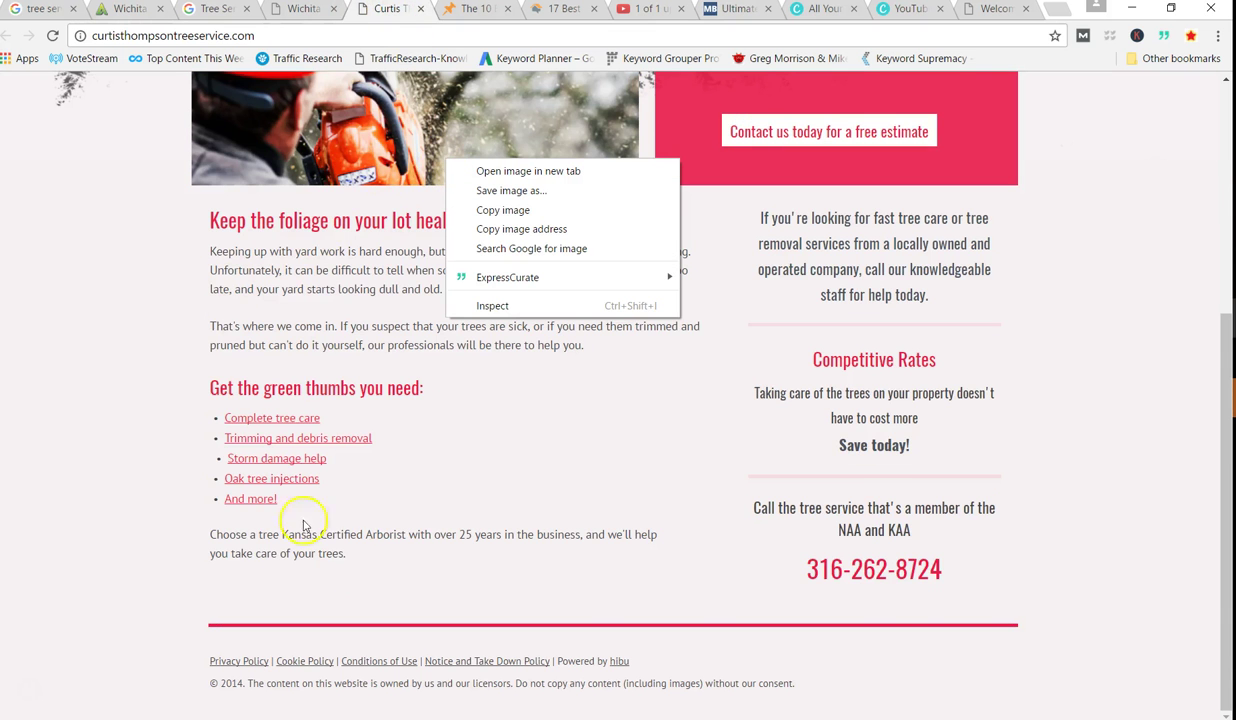
key("Escape")
key("ctrl+a")
scroll(585, 160, "up", 4)
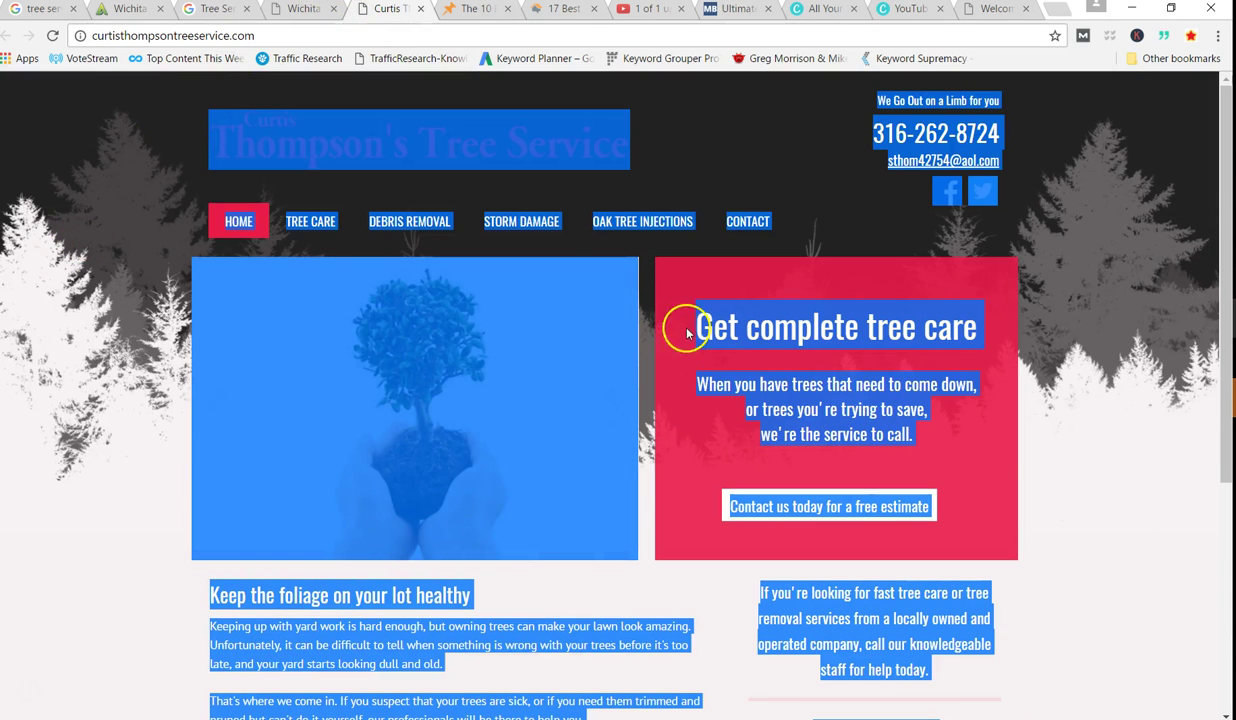
right_click(768, 334)
left_click(768, 337)
- Replace the content to check in the analyzer with the text copied from curtisthompsontreeservice.com
left_click(735, 9)
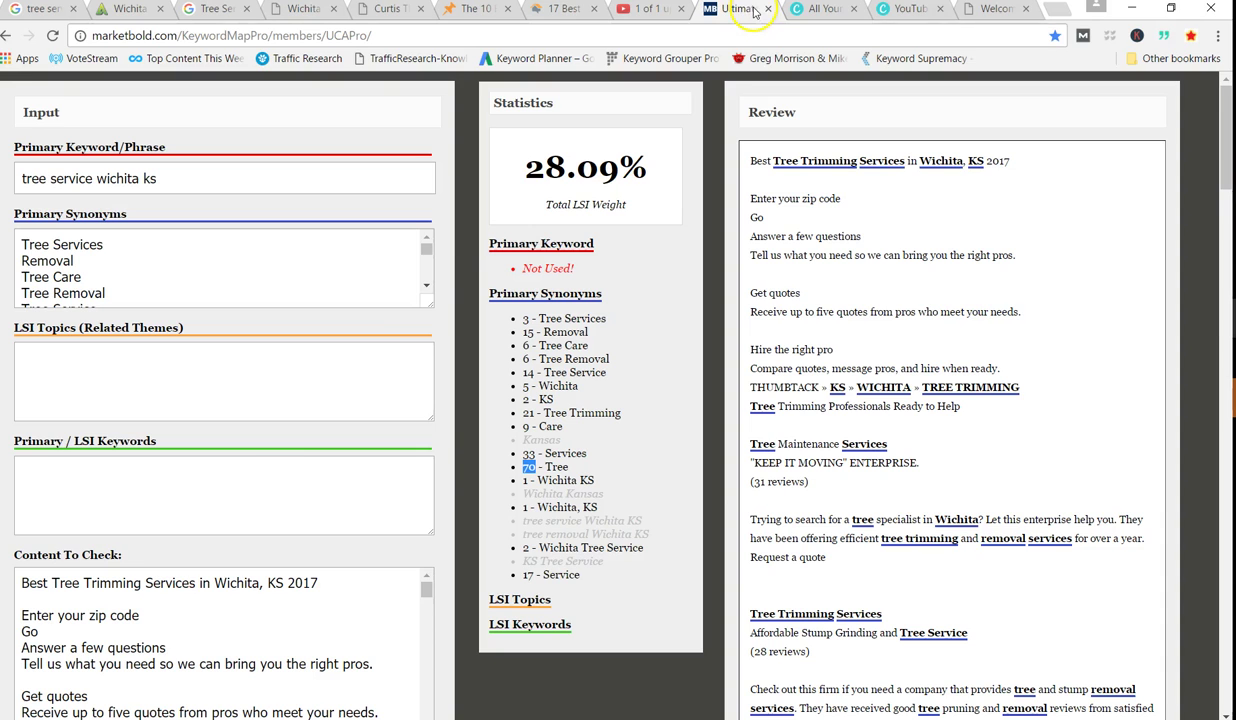
scroll(505, 491, "down", 3)
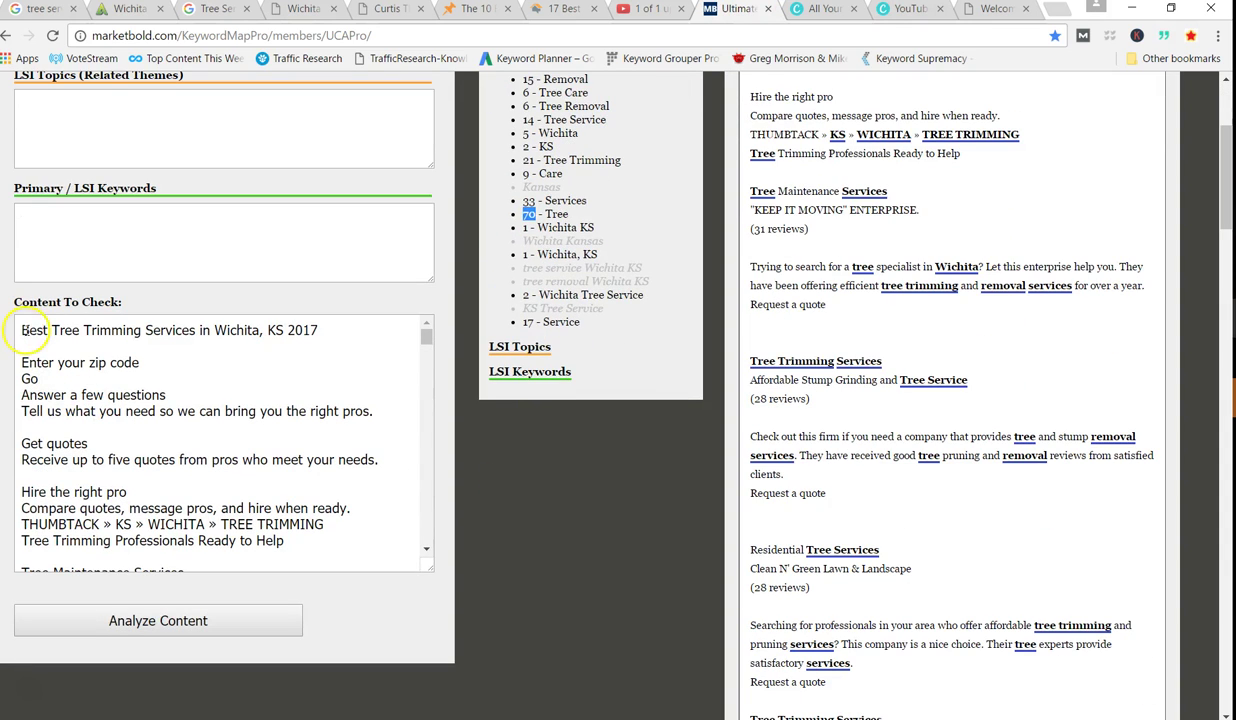
left_click_drag(22, 330, 441, 681)
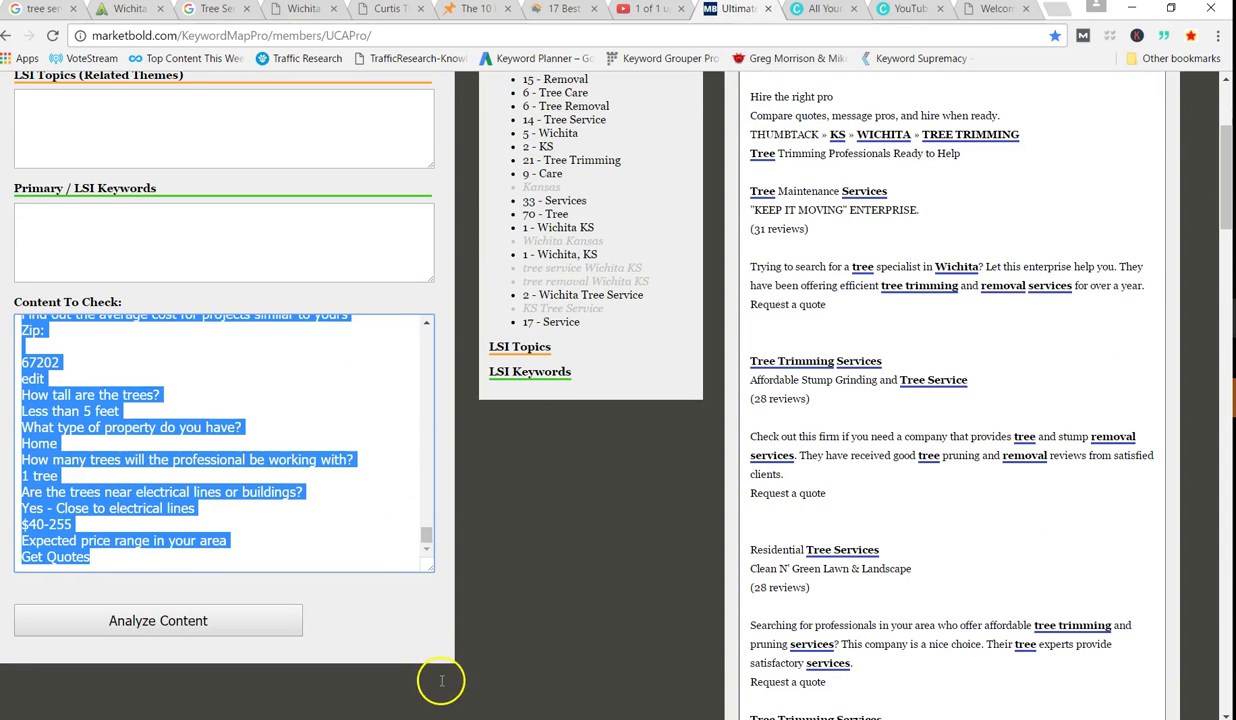
key("ctrl+v")
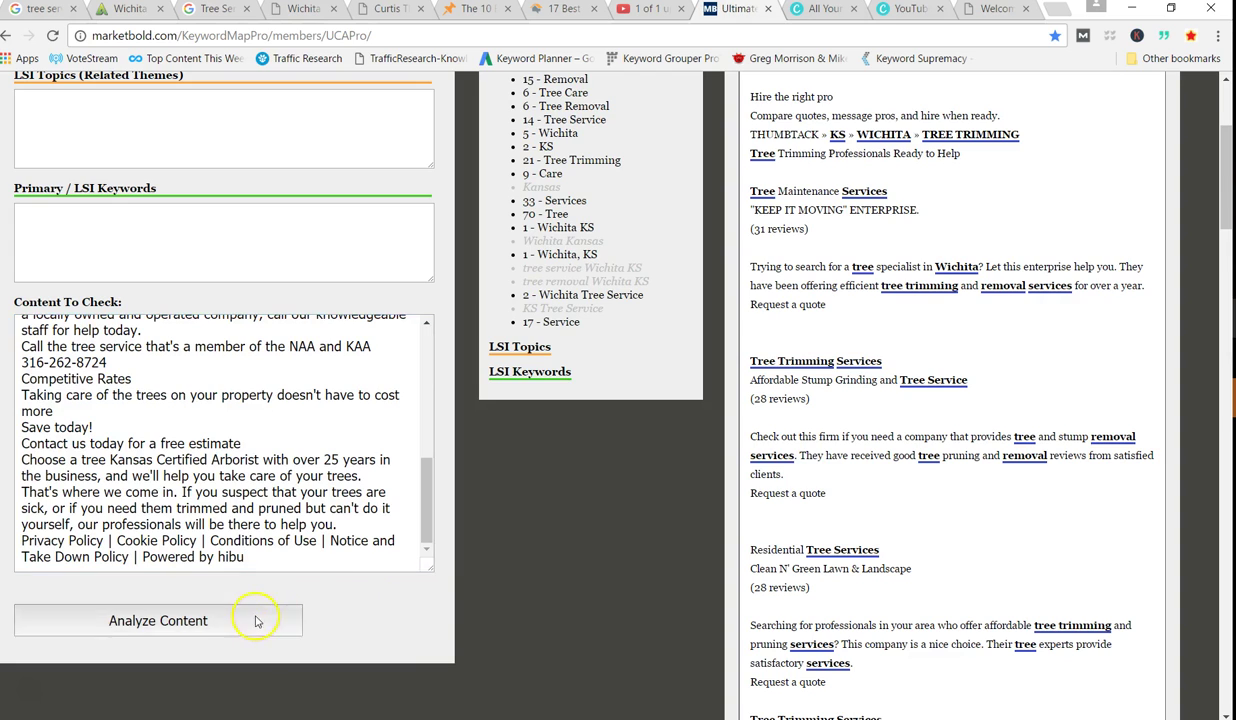
- Analyze the pasted Curtis Thompson's Tree Service content and review its primary synonym statistics
left_click(256, 621)
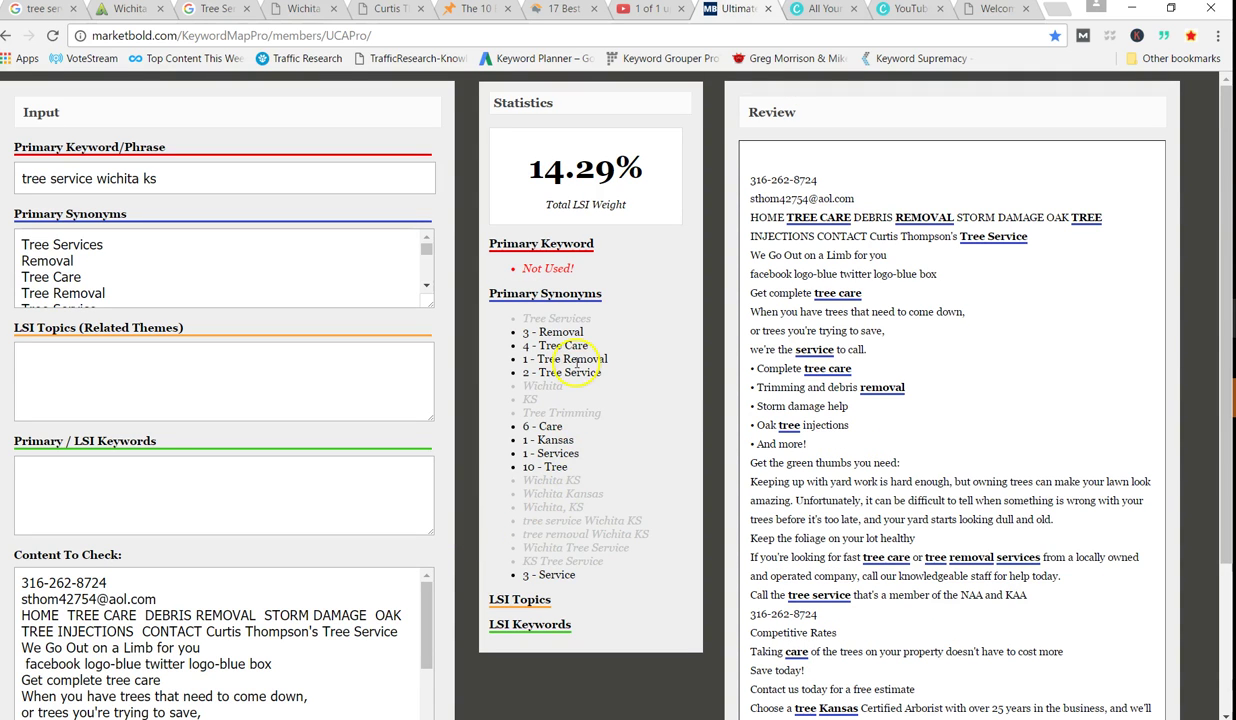
scroll(455, 378, "down", 2)
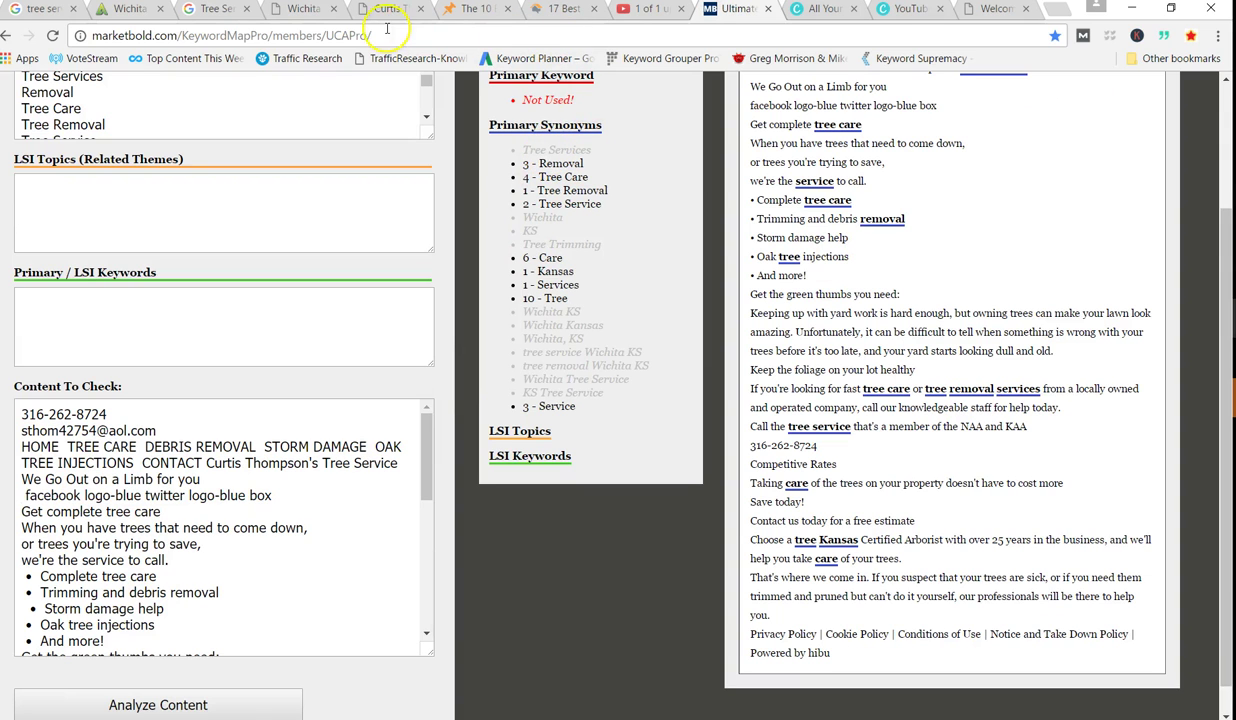
- Select and copy all the text of the Cheapest Tree Work home page at cheapesttreework.com
left_click(311, 14)
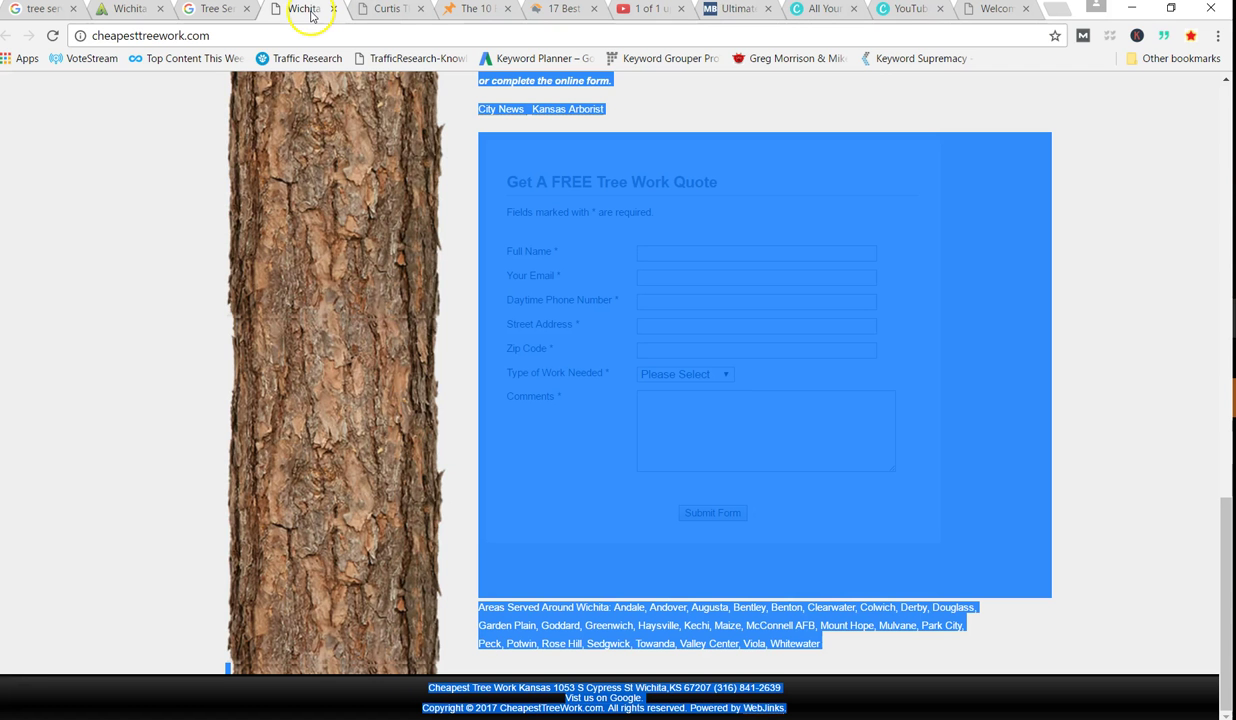
right_click(681, 210)
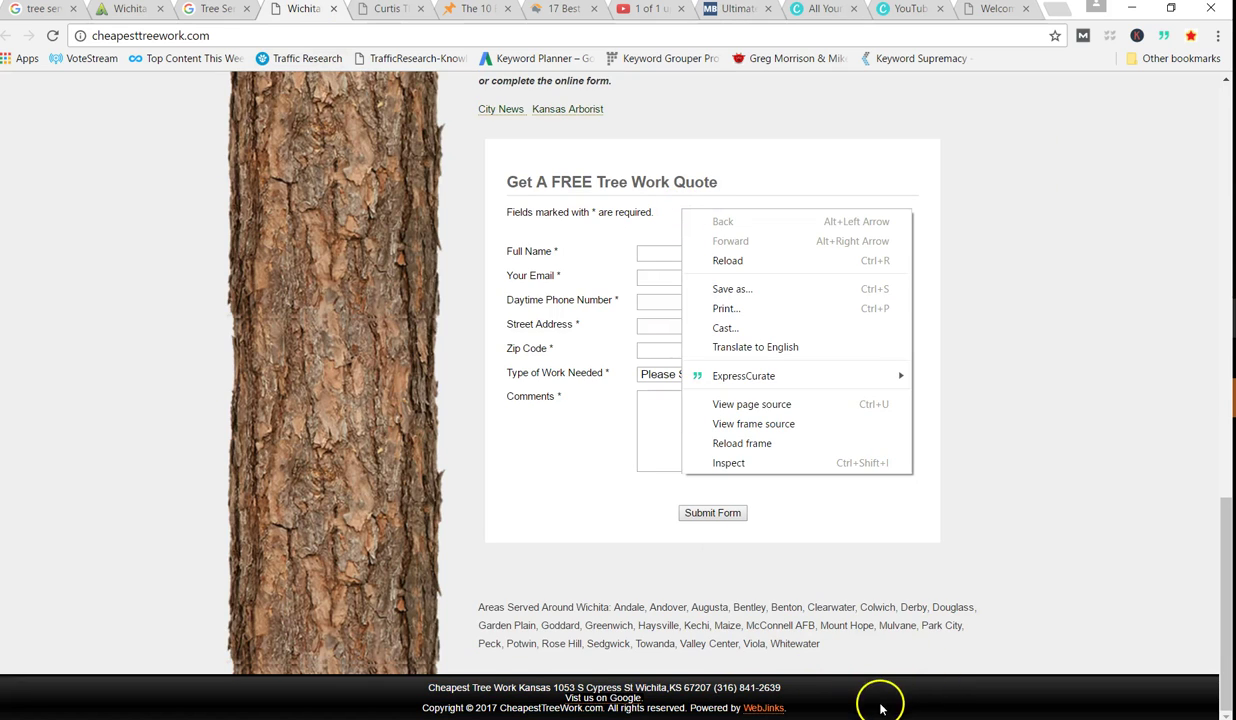
key("Escape")
key("Home")
key("ctrl+a")
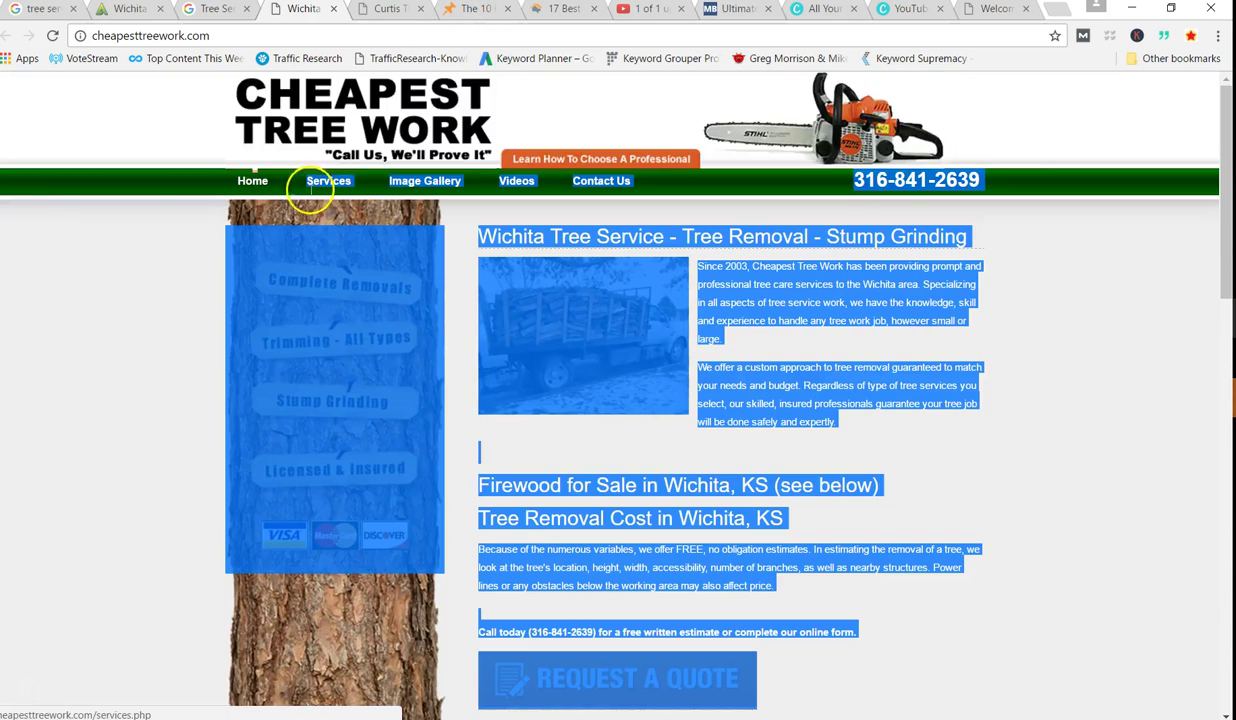
right_click(590, 232)
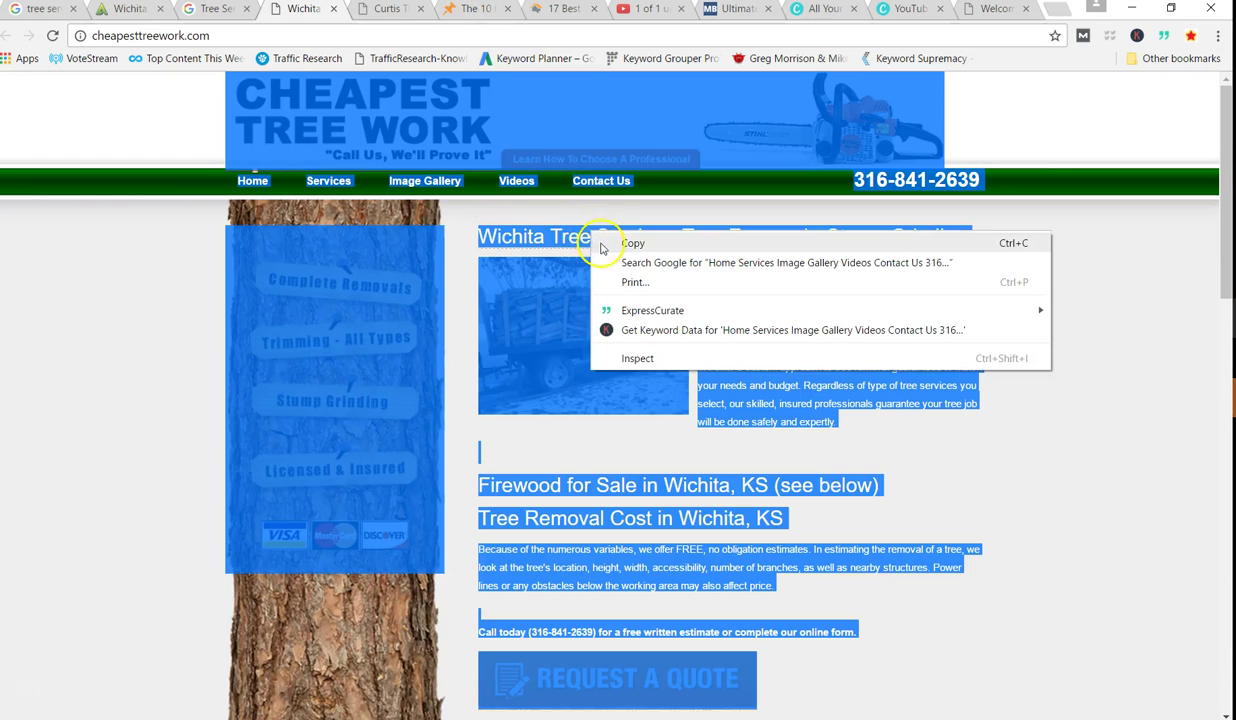
left_click(605, 243)
- Replace the content to check in the analyzer with the copied Cheapest Tree Work text and analyze it
left_click(730, 8)
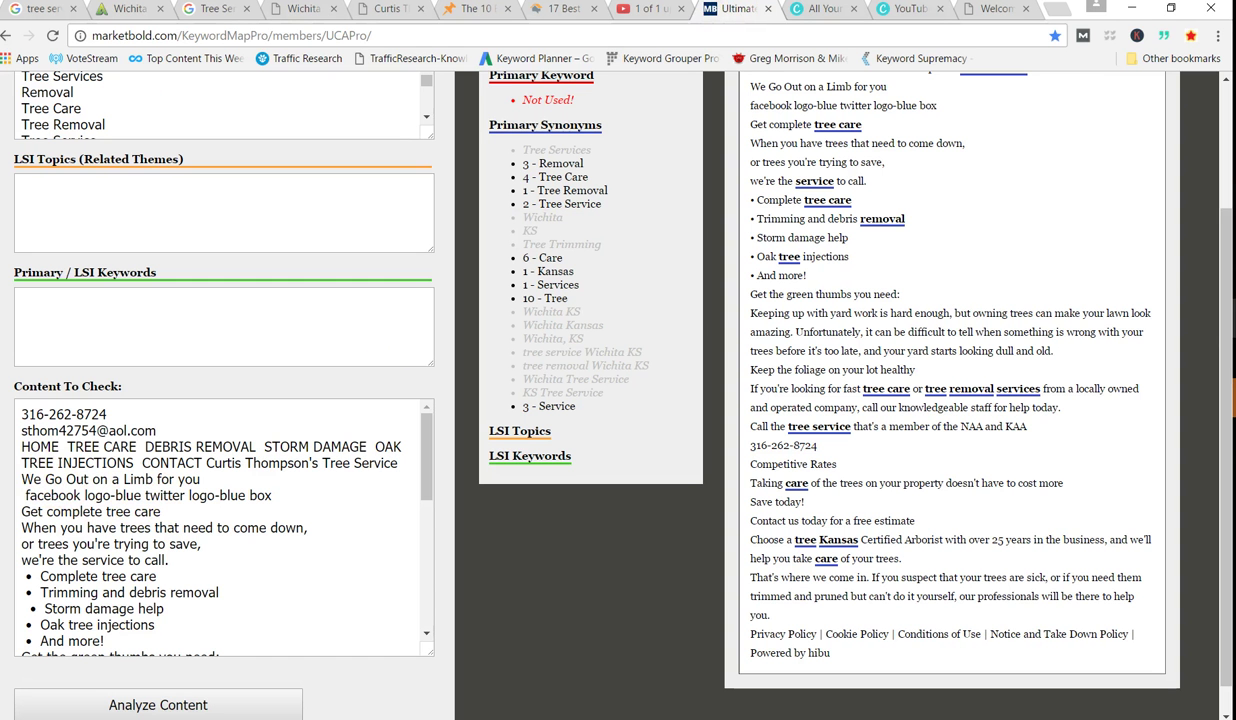
left_click(17, 414)
key("ctrl+a")
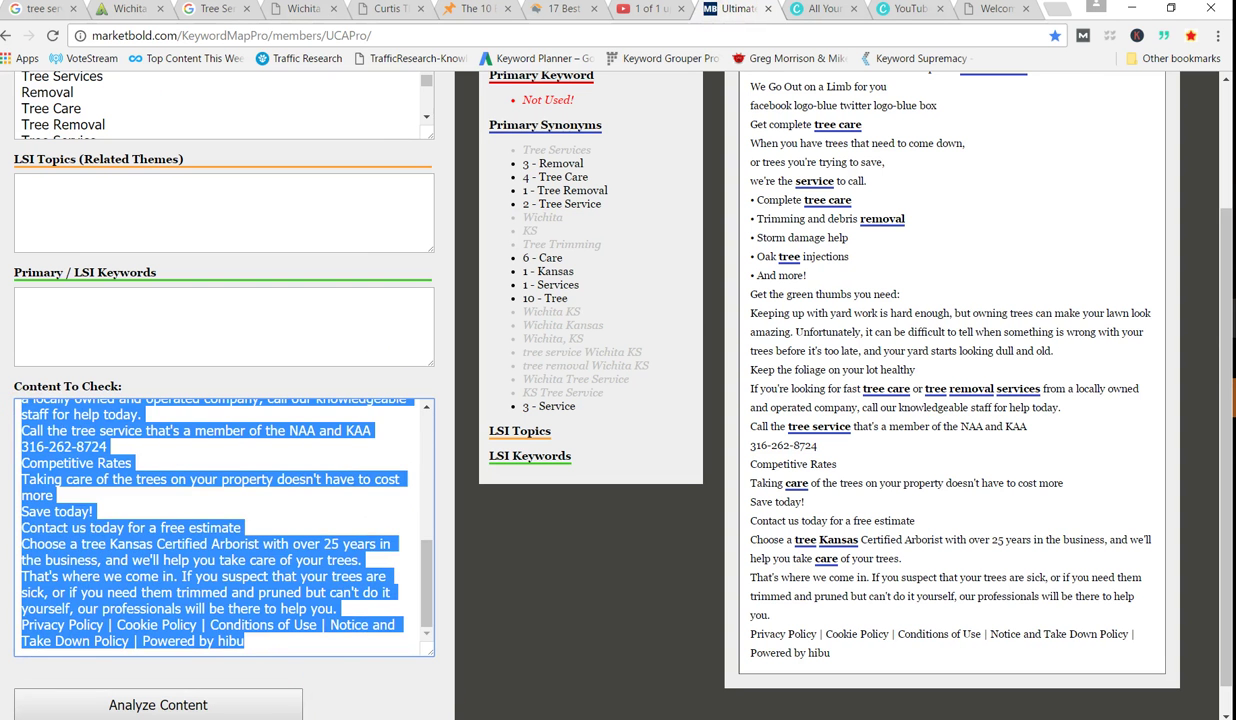
key("ctrl+v")
left_click(257, 700)
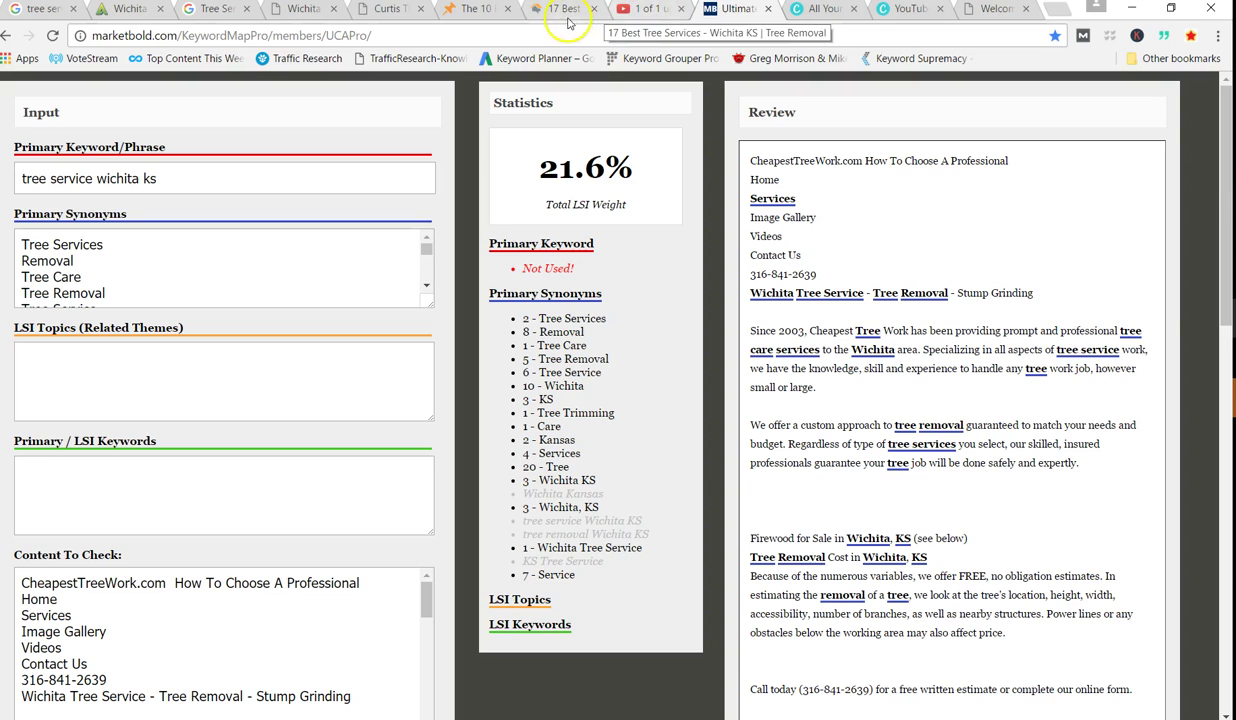
- Copy the text of the Marc's Tree Service home page at marcstreeservicewichita.com, from the header title through the footer
left_click(305, 10)
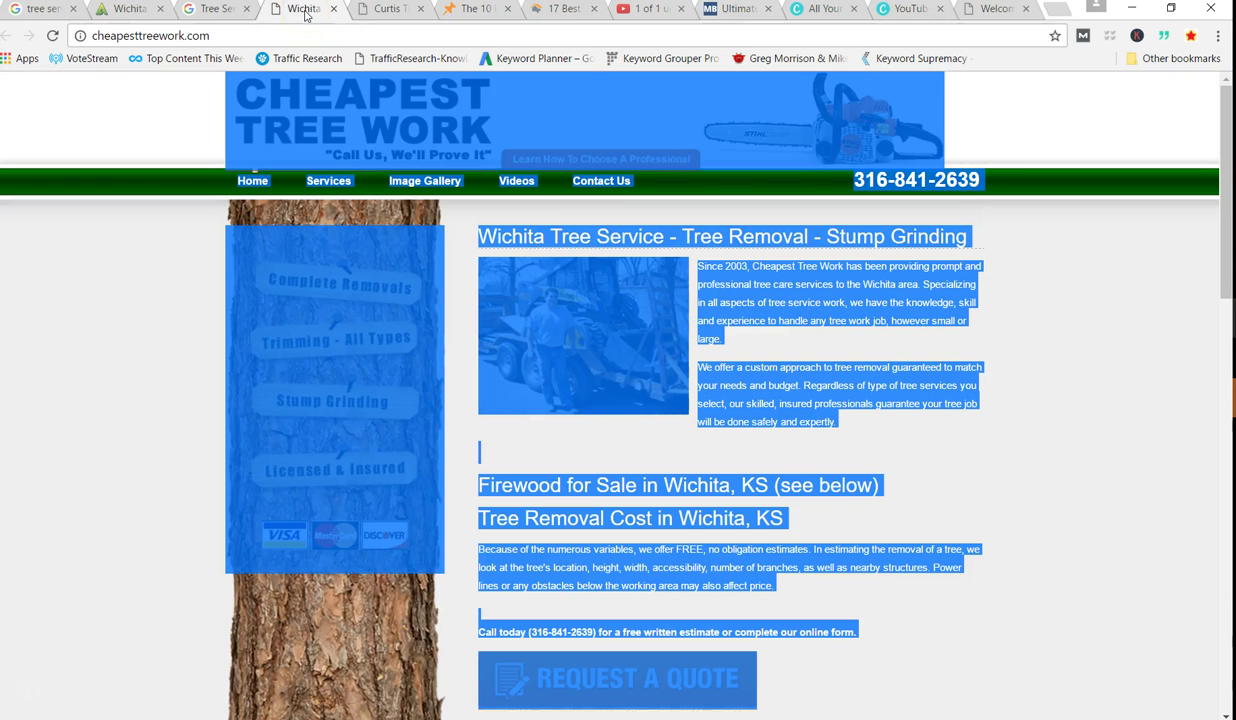
left_click(209, 12)
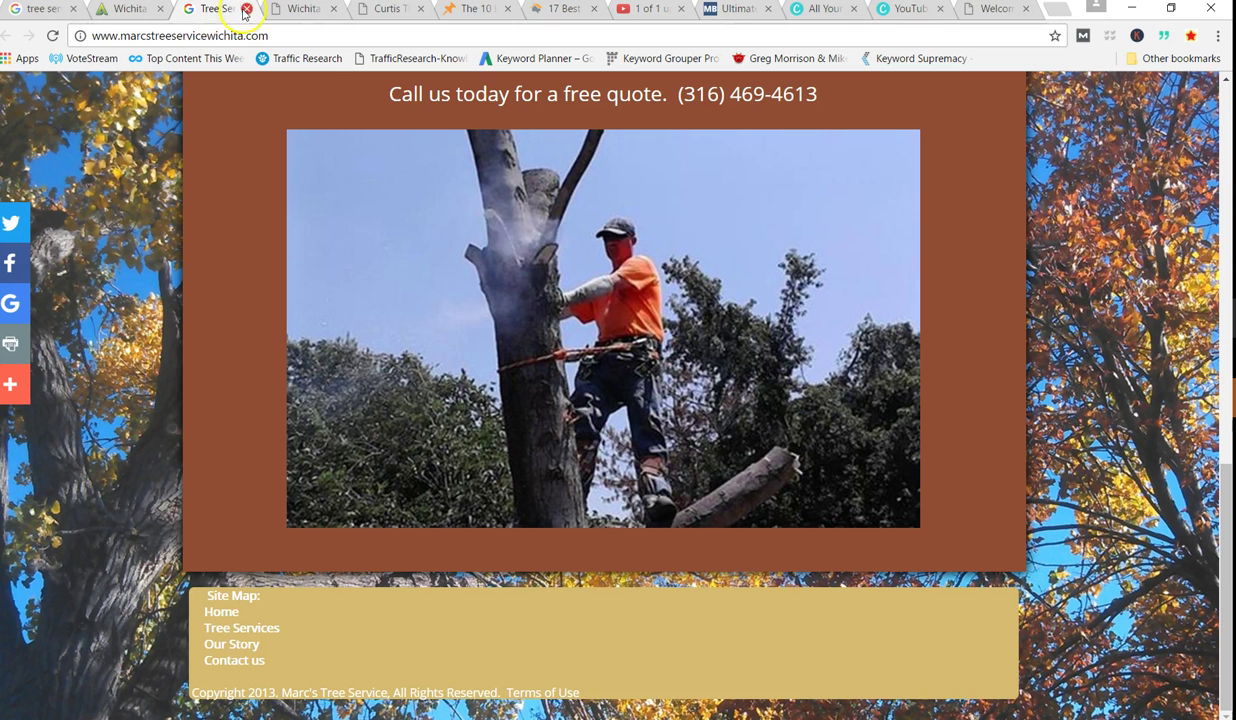
scroll(266, 150, "up", 15)
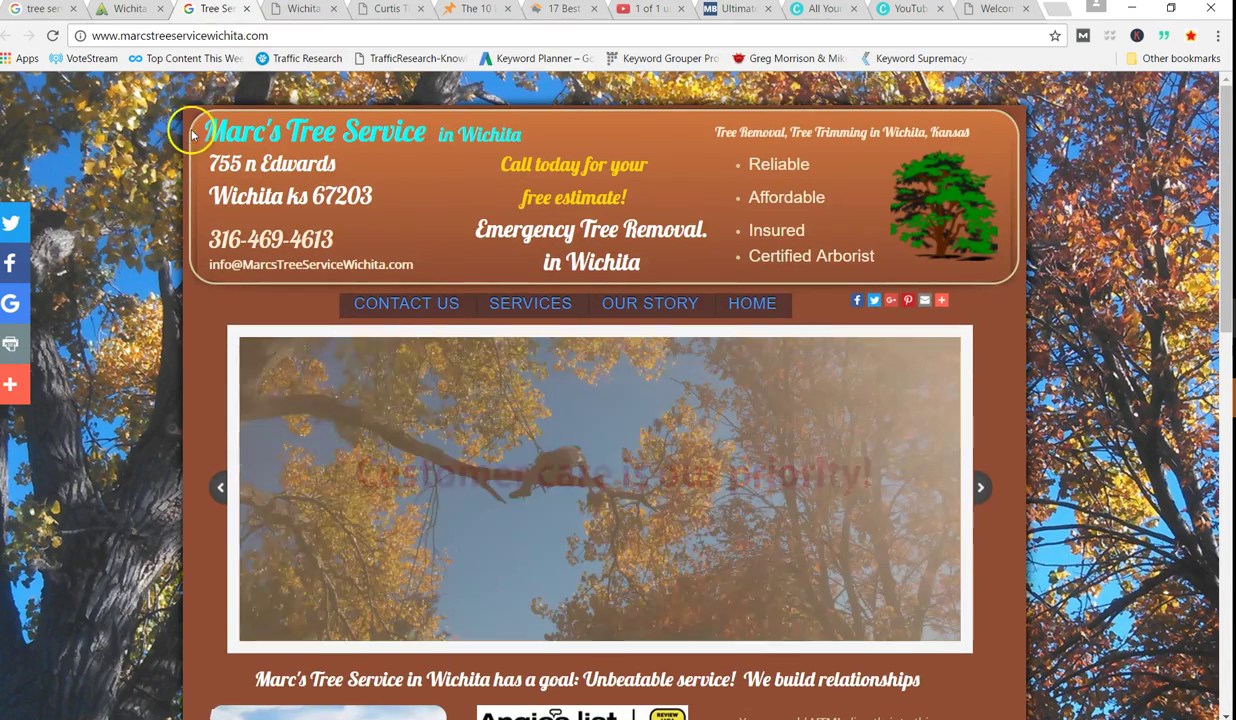
left_click_drag(205, 125, 560, 682)
right_click(560, 688)
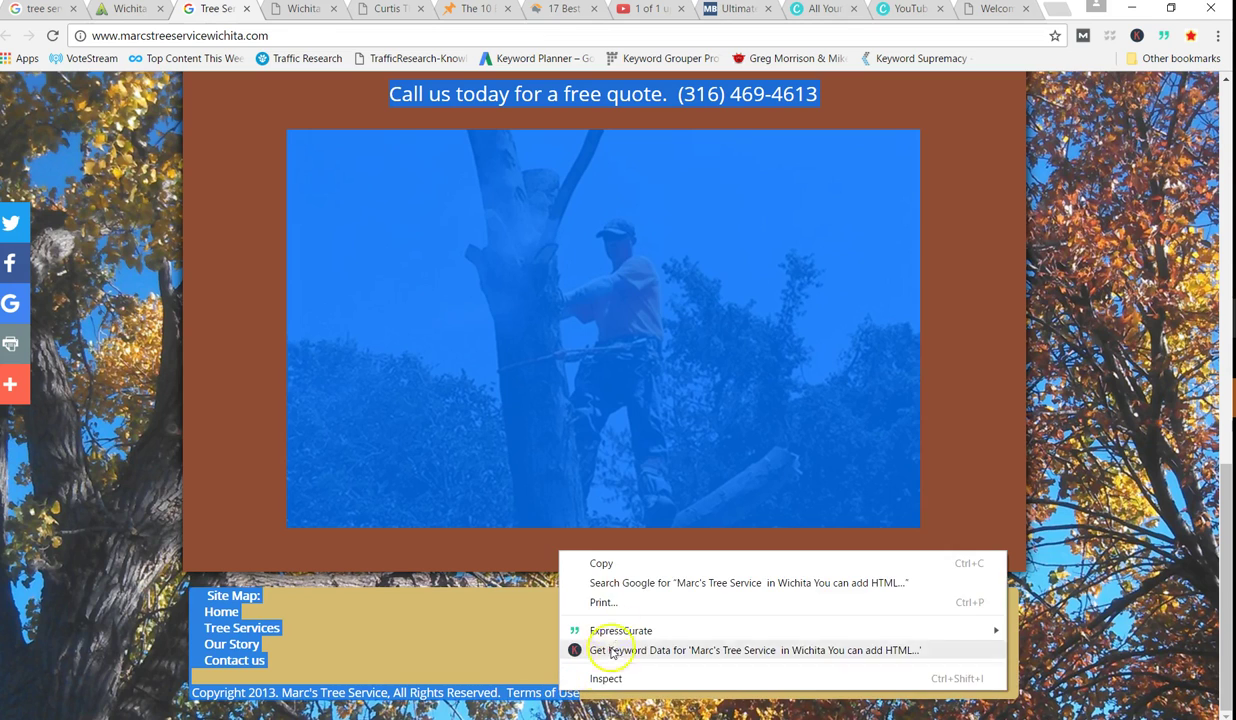
left_click(601, 563)
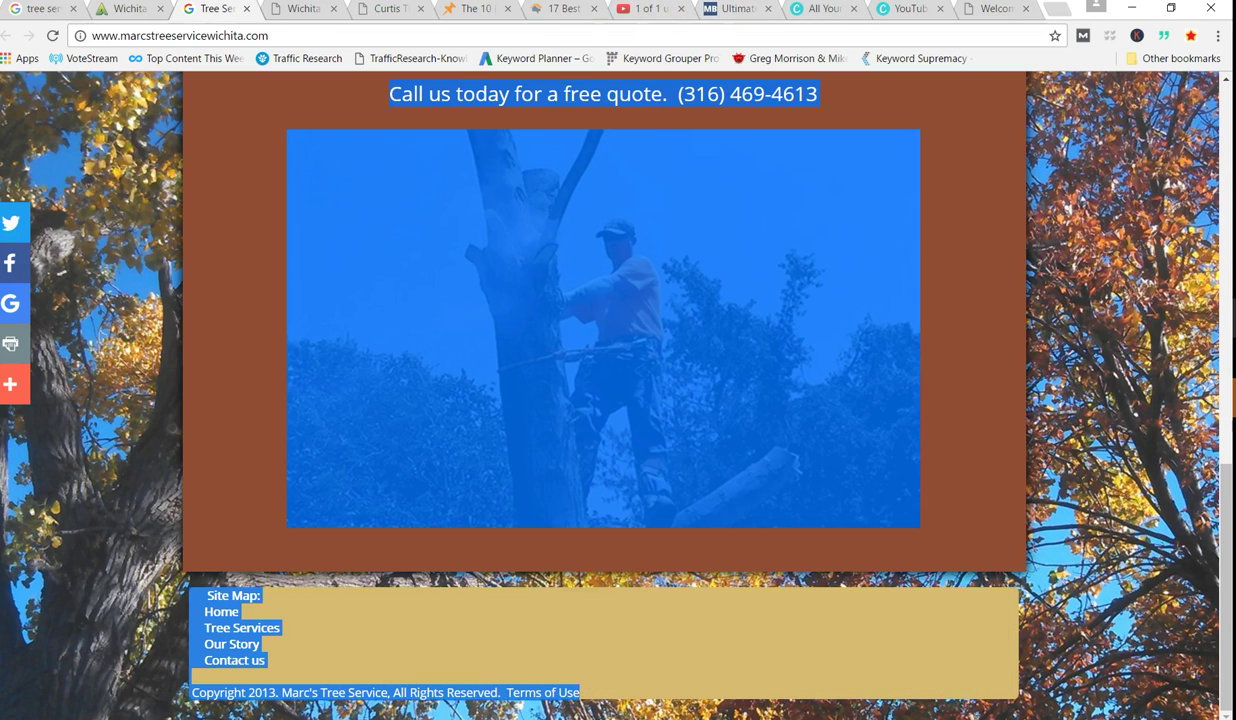
- Replace the content to check in the analyzer with the copied Marc's Tree Service text and analyze it
left_click(735, 9)
scroll(195, 520, "down", 3)
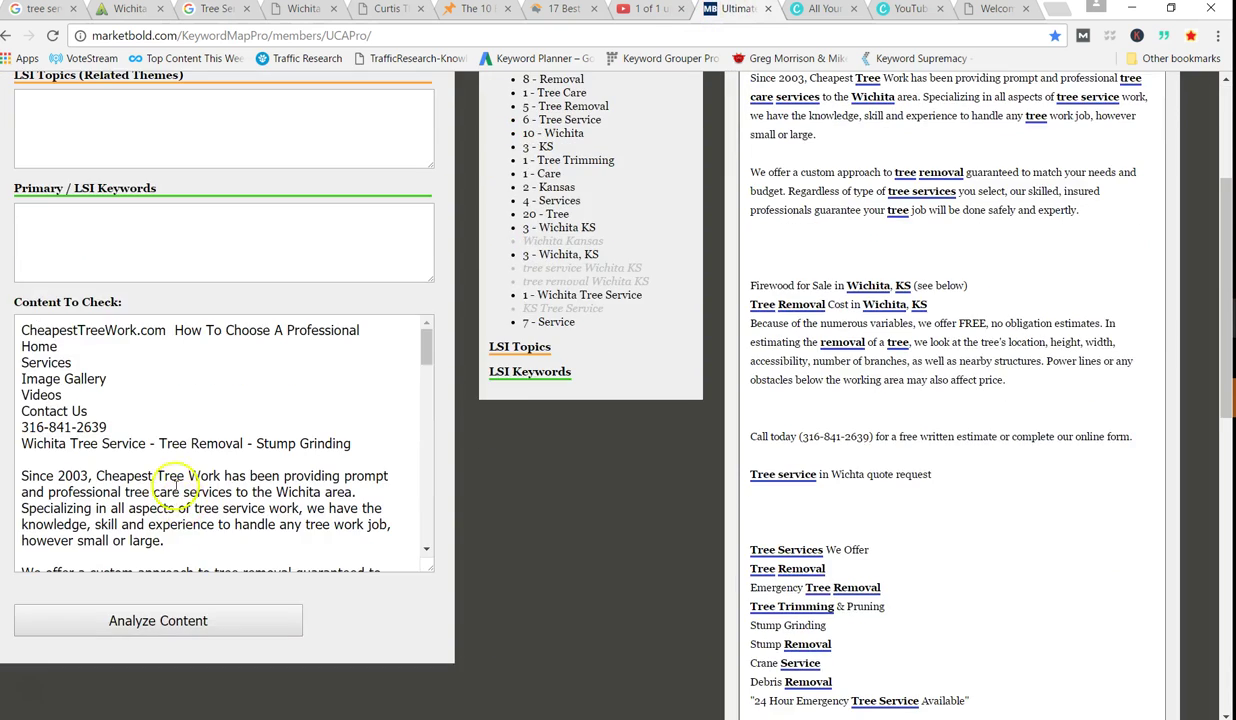
left_click_drag(18, 326, 601, 702)
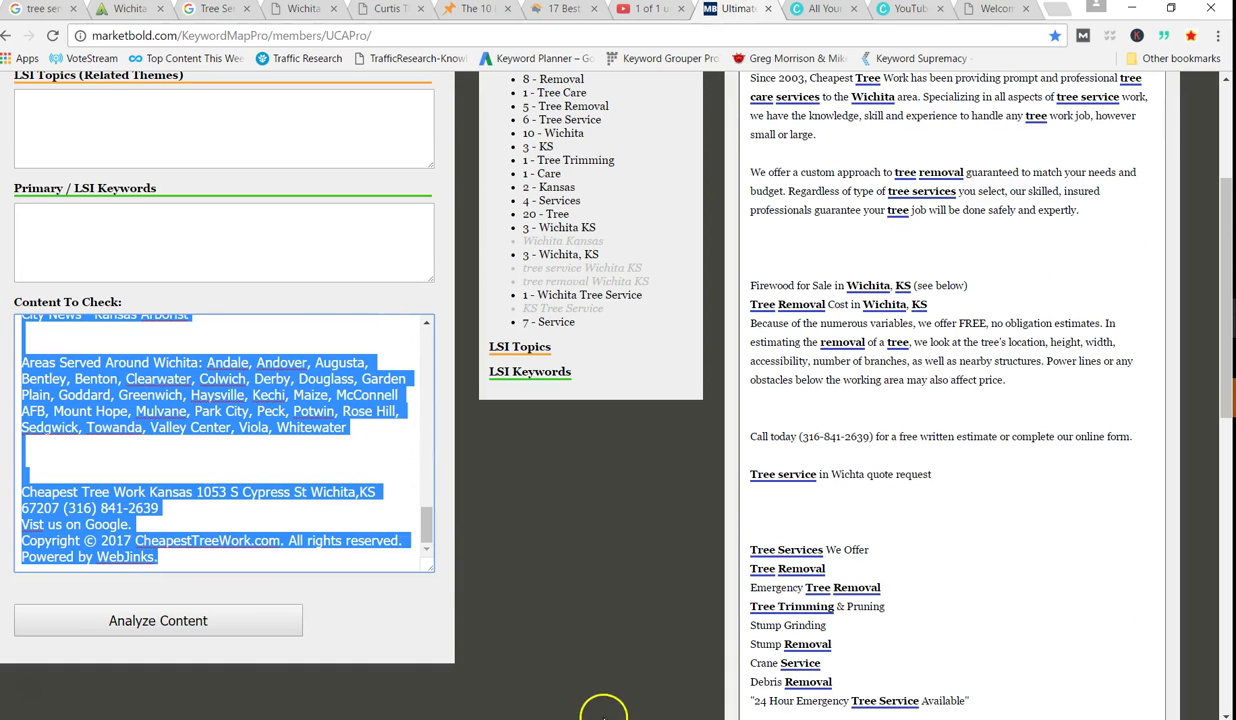
key("ctrl+v")
left_click(257, 619)
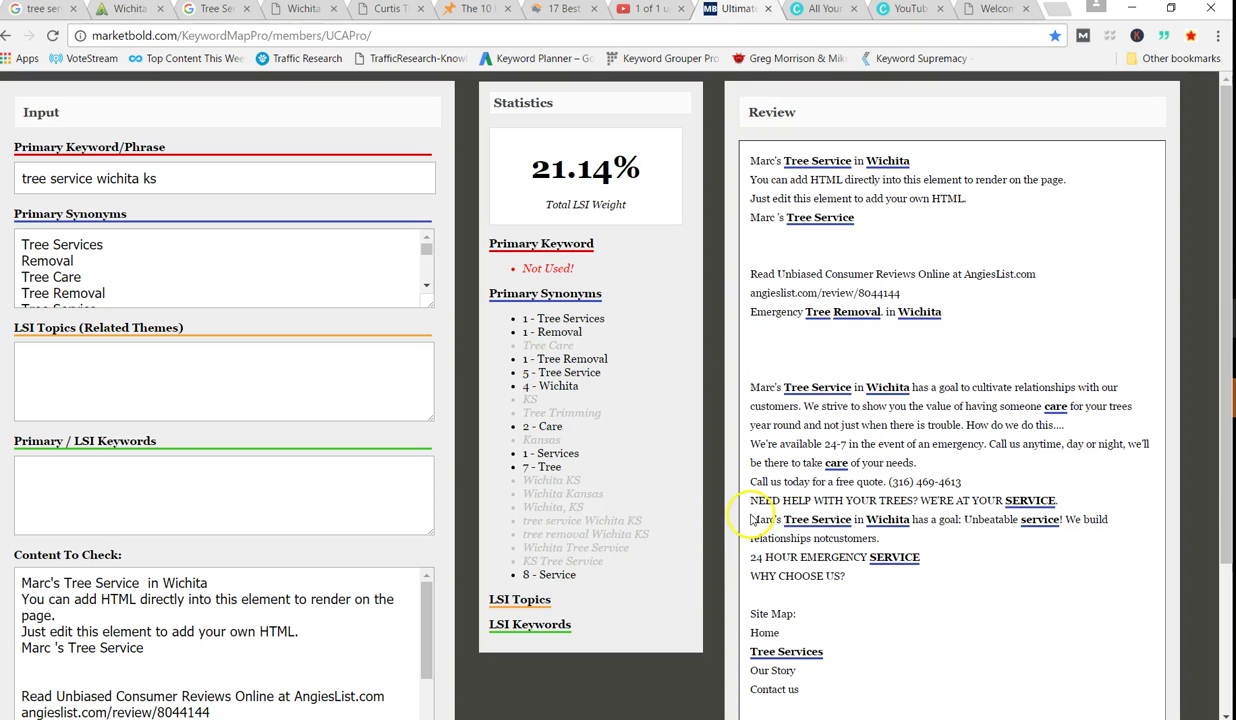